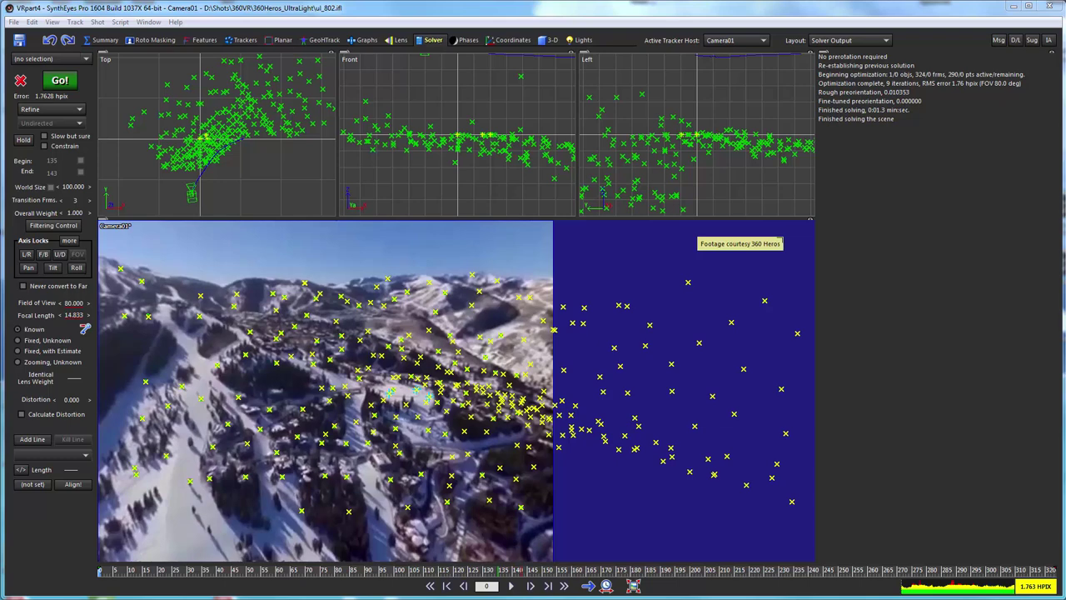
# - Run the VR360 3D Tracking Wrapup script on the solved shot and return the spherical footage to frame 0
pyautogui.moveTo(128, 573); pyautogui.dragTo(157, 573)
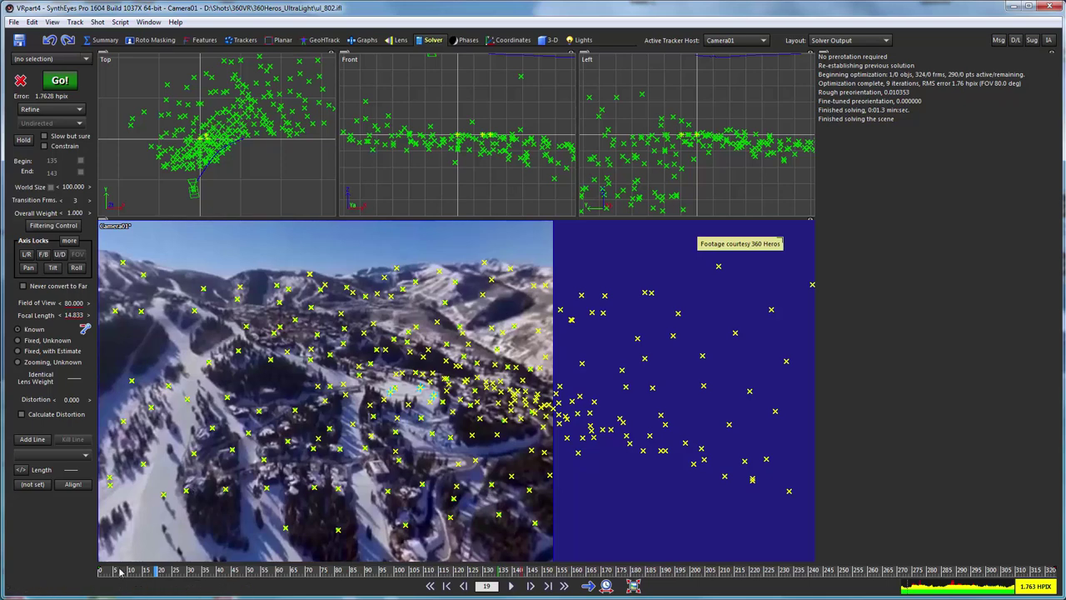
pyautogui.moveTo(117, 572); pyautogui.dragTo(709, 572)
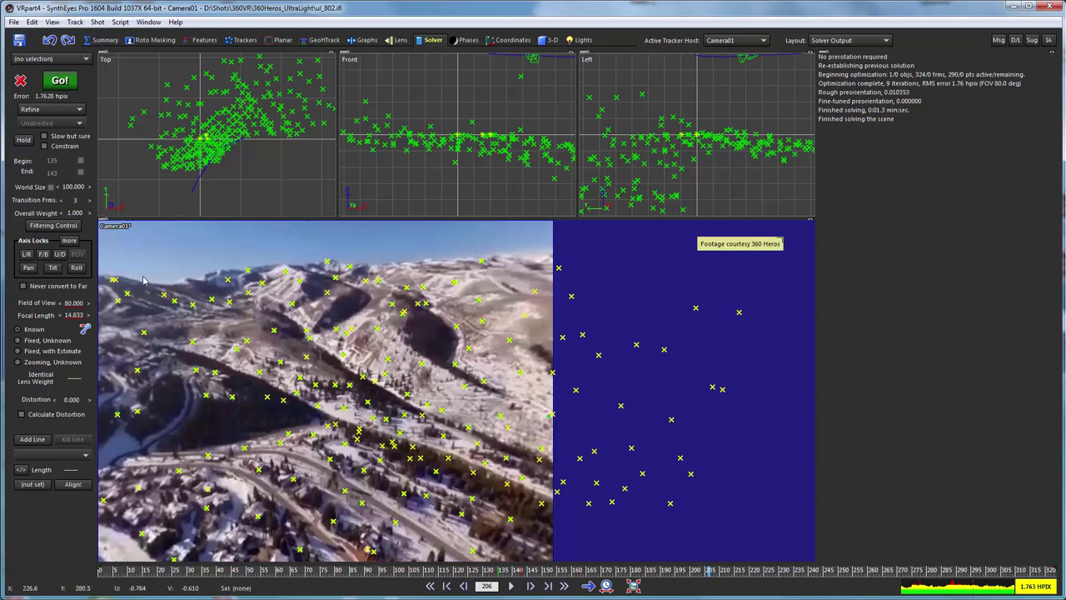
pyautogui.click(119, 23)
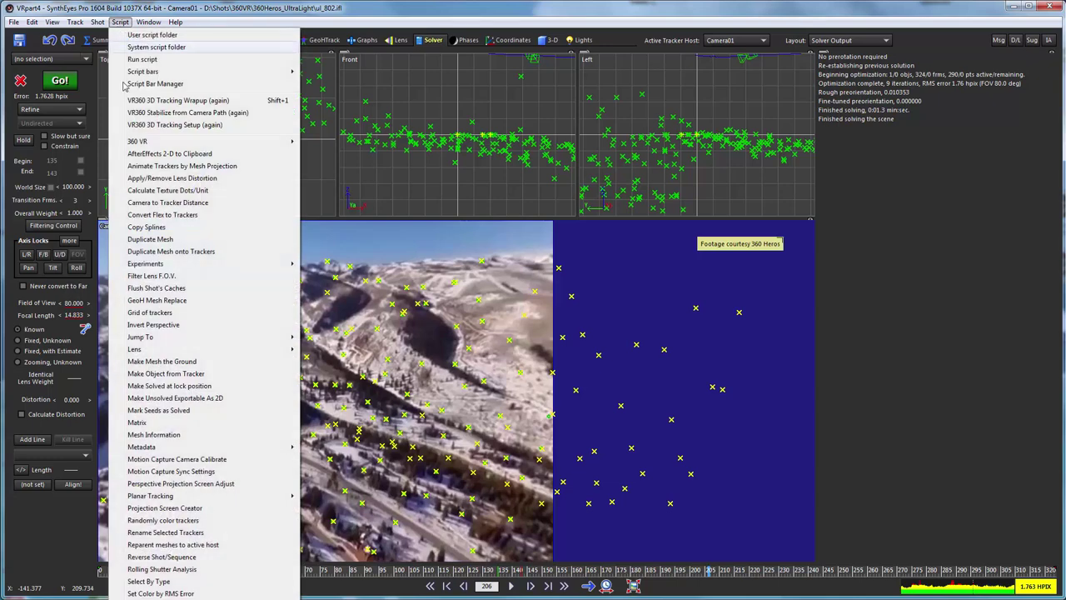
pyautogui.moveTo(261, 143)
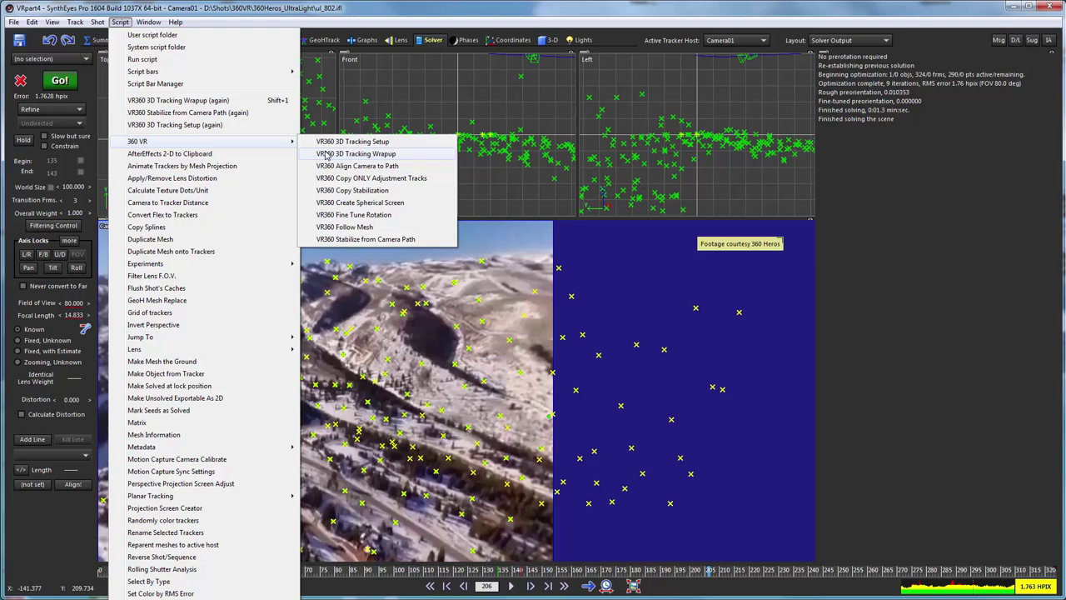
pyautogui.click(325, 155)
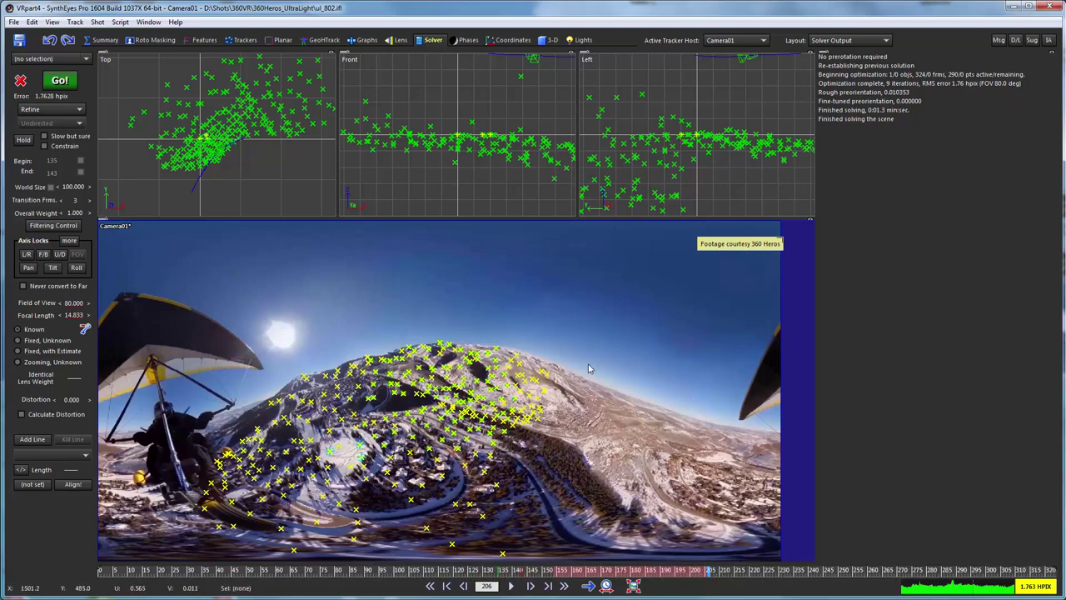
pyautogui.moveTo(148, 573); pyautogui.dragTo(119, 572)
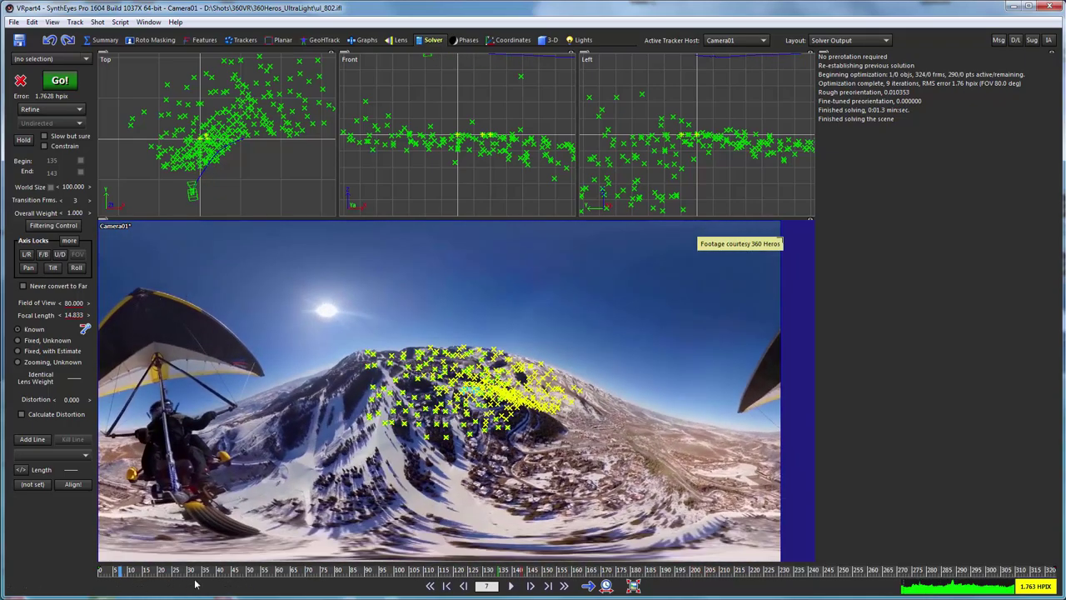
pyautogui.moveTo(152, 574); pyautogui.dragTo(68, 575)
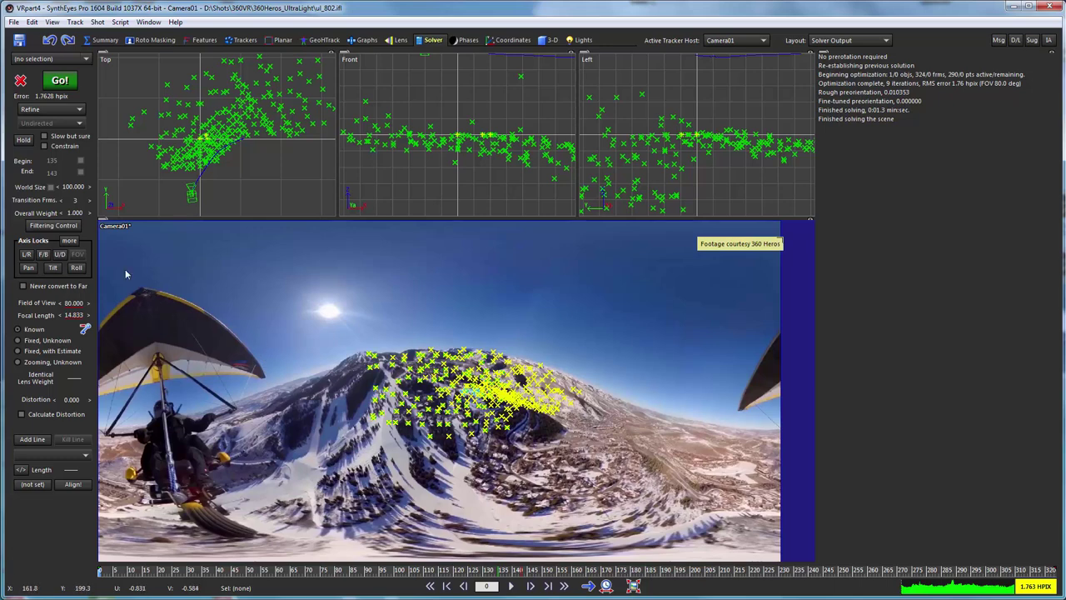
# - Create a garbage roto spline enclosing the ultralight's wing, pilot and front wheel in the spherical footage at frame 0
pyautogui.click(153, 40)
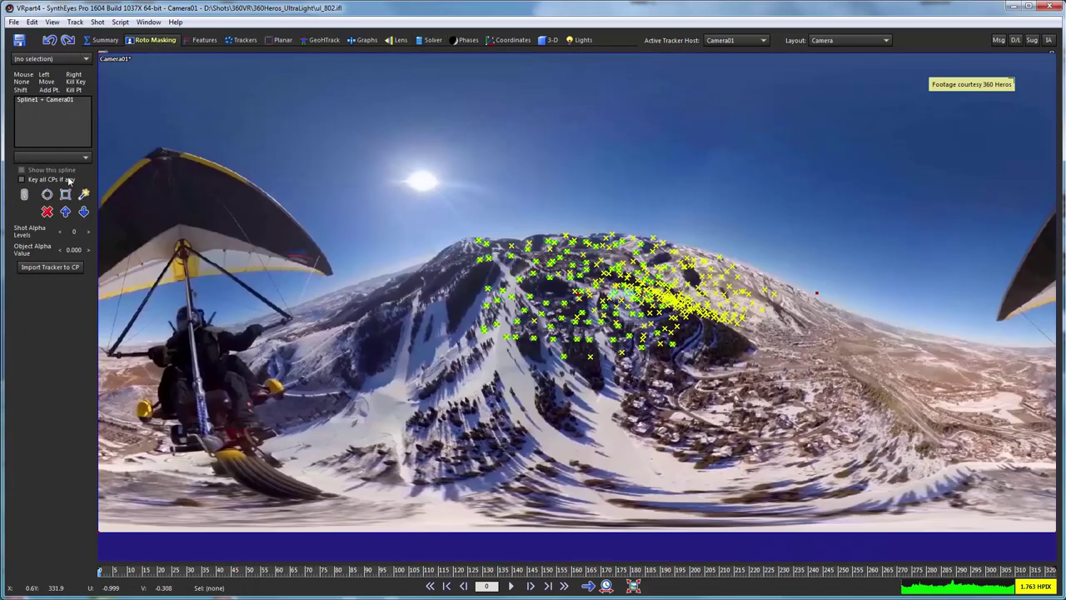
pyautogui.click(83, 194)
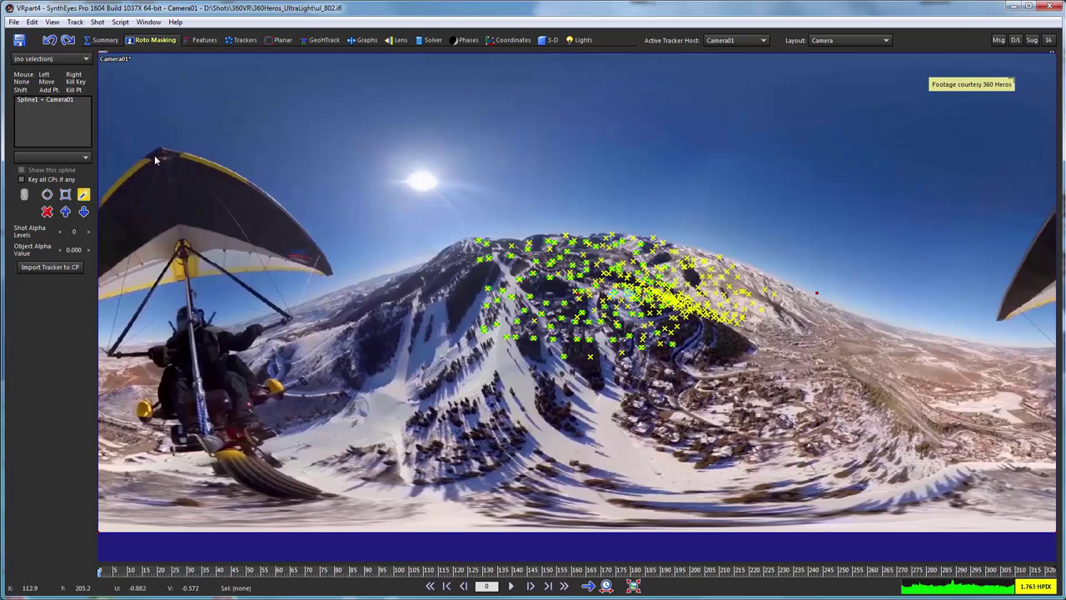
pyautogui.click(170, 196)
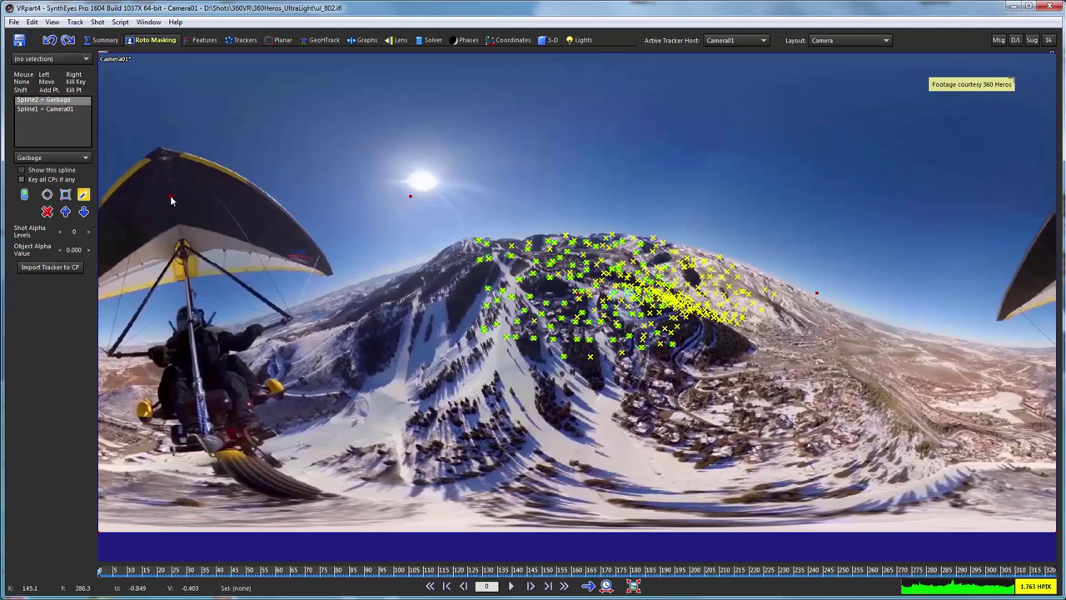
pyautogui.click(410, 196)
pyautogui.click(154, 114)
pyautogui.click(336, 226)
pyautogui.moveTo(337, 227); pyautogui.dragTo(316, 442)
pyautogui.moveTo(340, 439); pyautogui.dragTo(289, 549)
pyautogui.keyDown('shift'); pyautogui.click(126, 446); pyautogui.keyUp('shift')
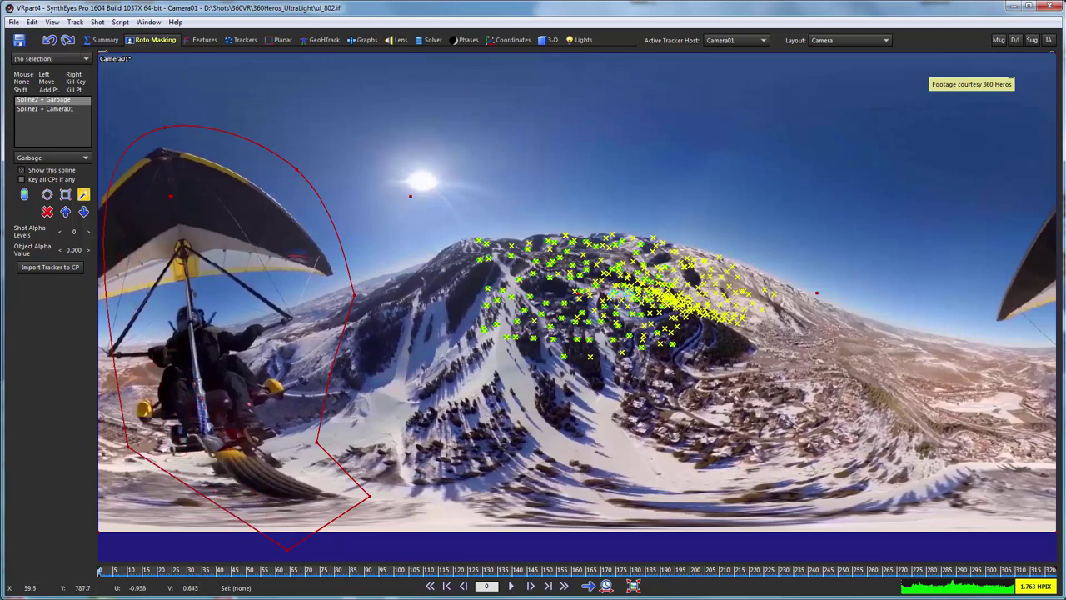
# - Add control points to the ultralight mask, extend it beyond the image's near edge and tighten its outline around the wing
pyautogui.keyDown('shift'); pyautogui.moveTo(110, 343); pyautogui.dragTo(67, 341); pyautogui.keyUp('shift')
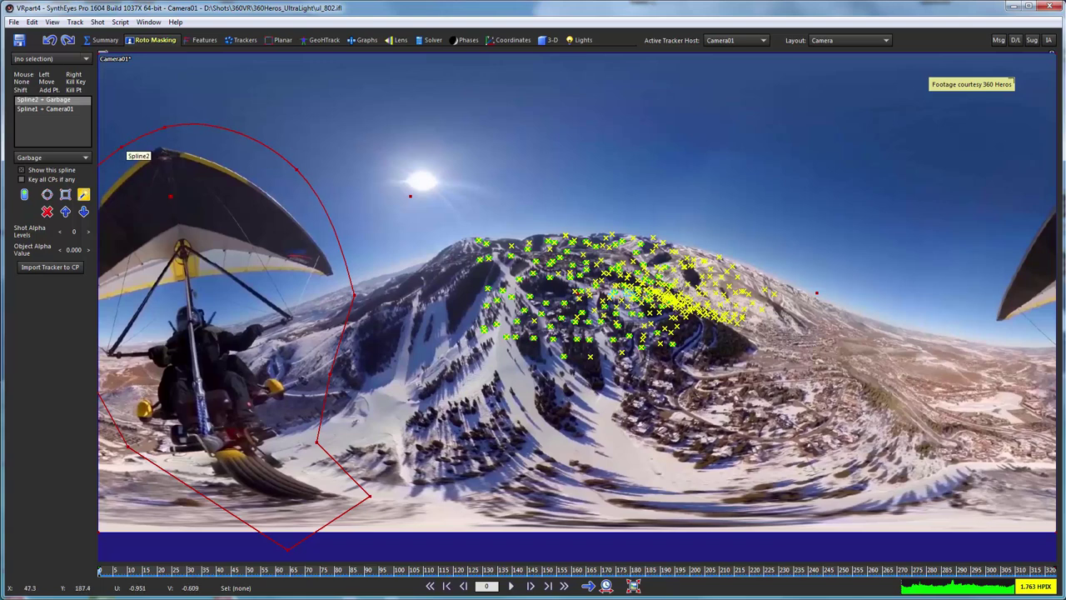
pyautogui.keyDown('shift'); pyautogui.click(122, 145); pyautogui.keyUp('shift')
pyautogui.scroll(-2, 172, 275)
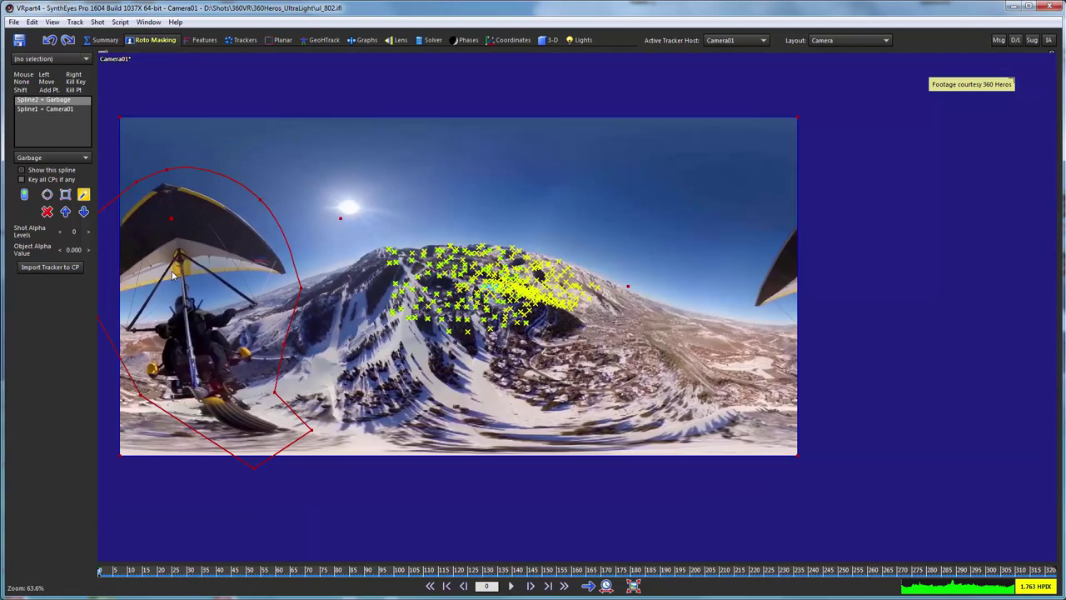
pyautogui.moveTo(172, 275); pyautogui.dragTo(240, 295, button='middle')
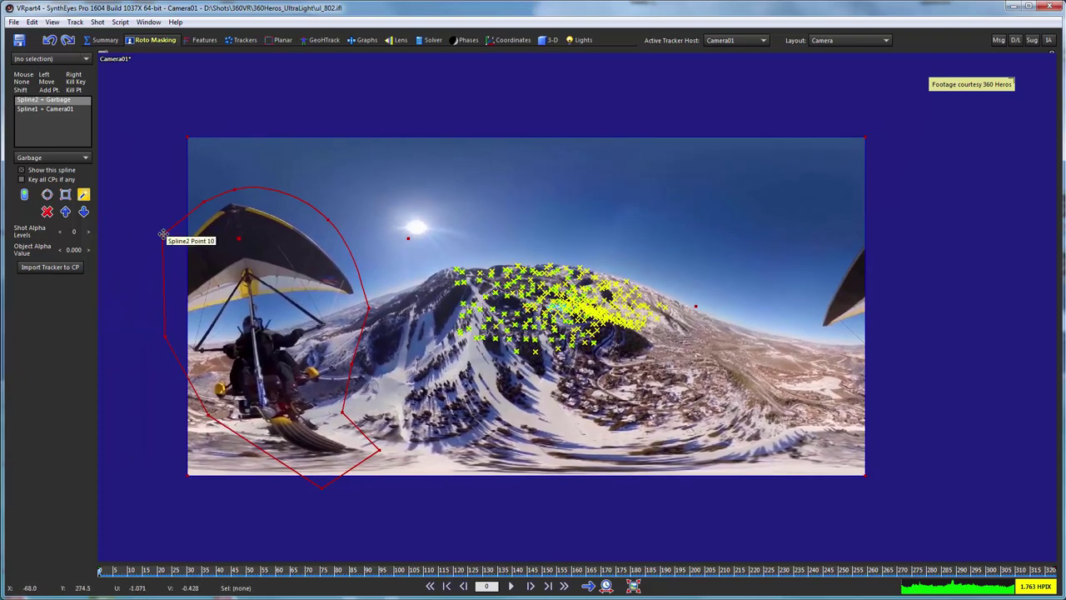
pyautogui.moveTo(164, 234); pyautogui.dragTo(163, 256)
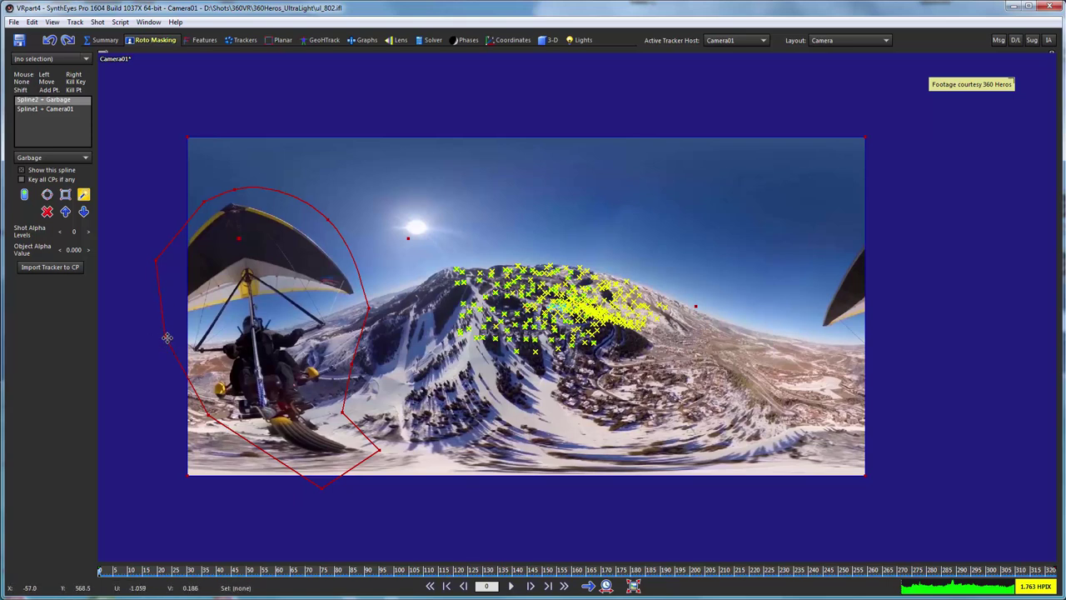
pyautogui.keyDown('shift'); pyautogui.moveTo(167, 337); pyautogui.dragTo(145, 313); pyautogui.keyUp('shift')
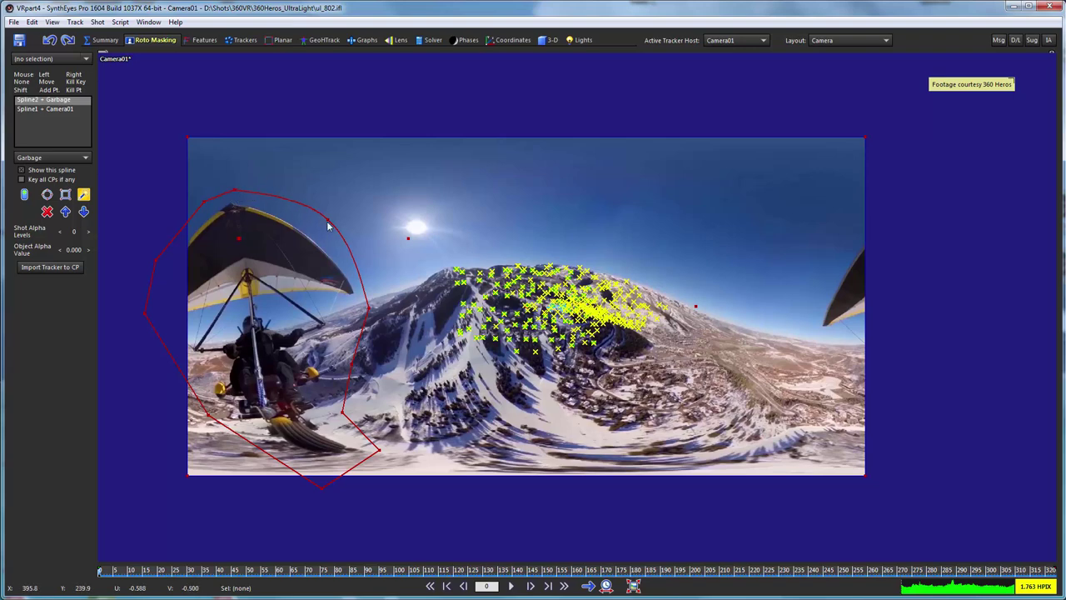
pyautogui.moveTo(326, 220); pyautogui.dragTo(328, 234)
# - Check the ultralight mask against other frames and move the corner point beside the front wheel slightly outward
pyautogui.press('End')
pyautogui.click(112, 570)
pyautogui.moveTo(107, 575)
pyautogui.mouseDown()
pyautogui.moveTo(364, 557)
pyautogui.moveTo(547, 524)
pyautogui.moveTo(1060, 525)
pyautogui.moveTo(506, 526)
pyautogui.moveTo(146, 553)
pyautogui.moveTo(444, 583)
pyautogui.moveTo(1023, 573)
pyautogui.moveTo(499, 579)
pyautogui.moveTo(683, 590)
pyautogui.moveTo(100, 572)
pyautogui.mouseUp()
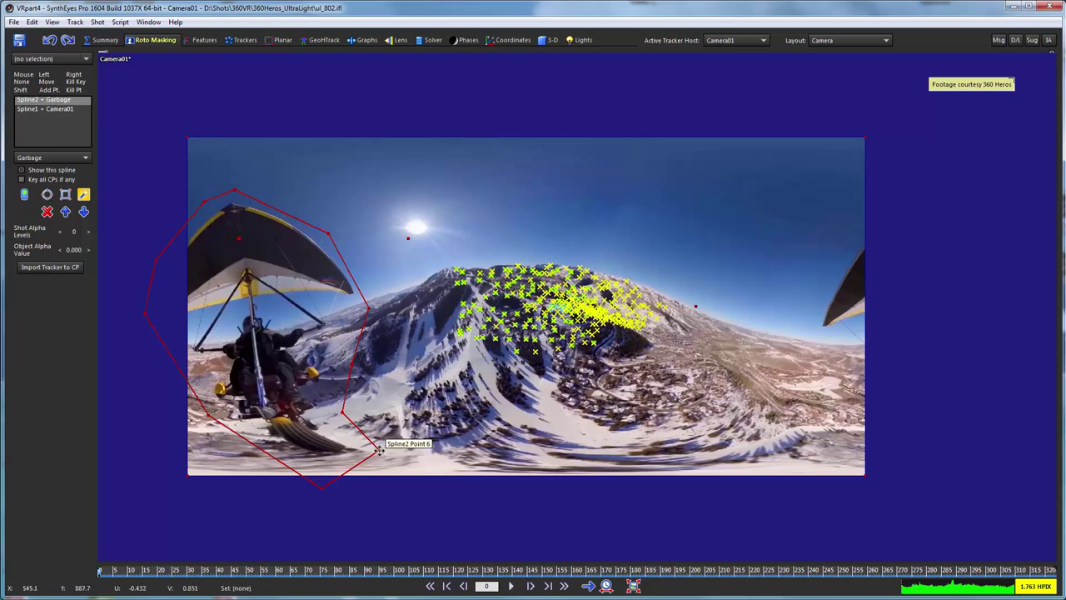
pyautogui.moveTo(381, 450); pyautogui.dragTo(387, 440)
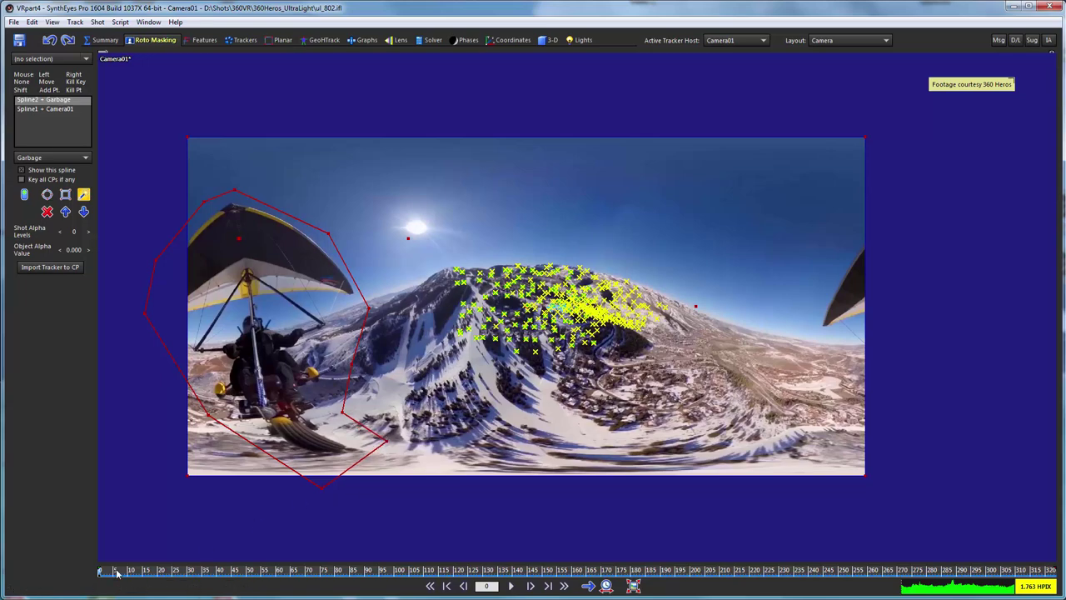
pyautogui.moveTo(100, 571)
pyautogui.mouseDown()
pyautogui.moveTo(991, 566)
pyautogui.moveTo(99, 571)
pyautogui.mouseUp()
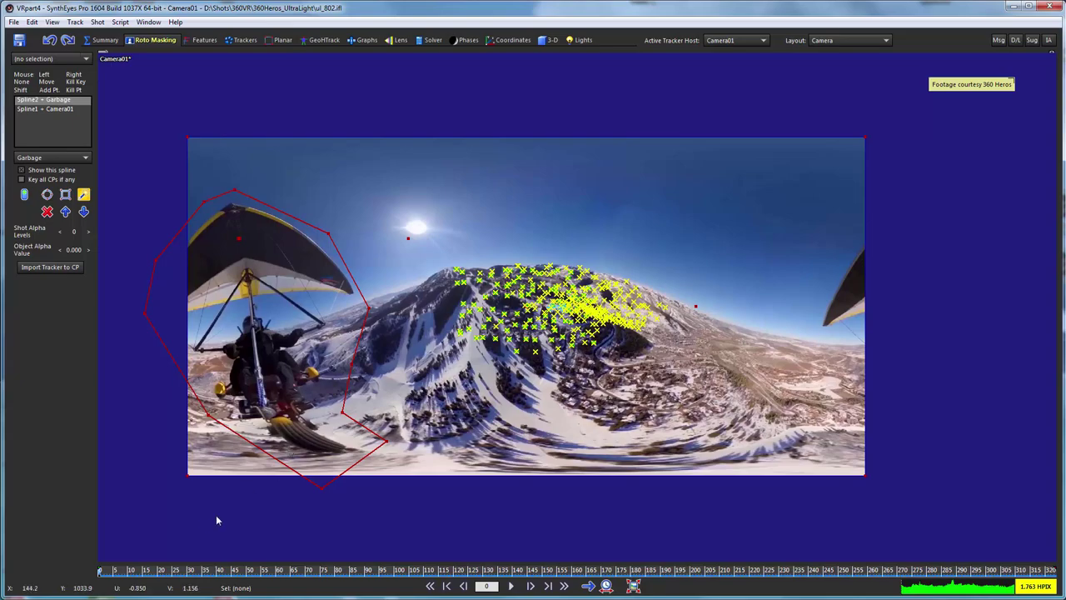
pyautogui.moveTo(105, 571); pyautogui.dragTo(77, 583)
# - Create a second garbage spline around the wing tip at the opposite image edge, extending past the frame
pyautogui.click(863, 272)
pyautogui.click(880, 218)
pyautogui.click(1032, 271)
pyautogui.click(832, 271)
pyautogui.moveTo(816, 343); pyautogui.dragTo(807, 344)
pyautogui.click(895, 264)
pyautogui.click(903, 323)
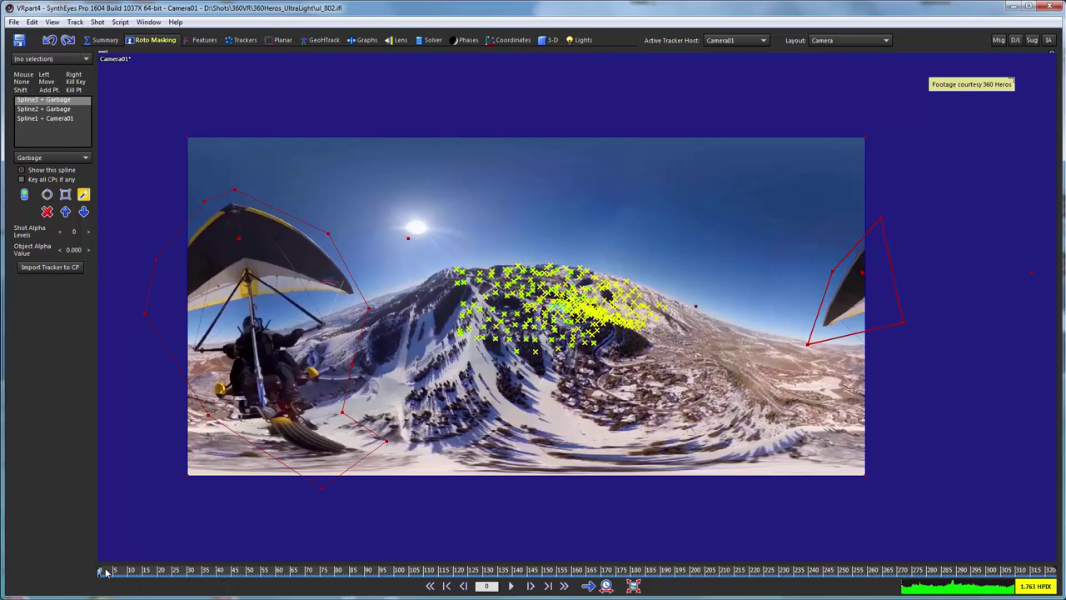
pyautogui.moveTo(105, 571)
pyautogui.mouseDown()
pyautogui.moveTo(1056, 570)
pyautogui.moveTo(100, 571)
pyautogui.mouseUp()
# - Review the advanced feature detection settings and detect blips on all frames
pyautogui.click(200, 39)
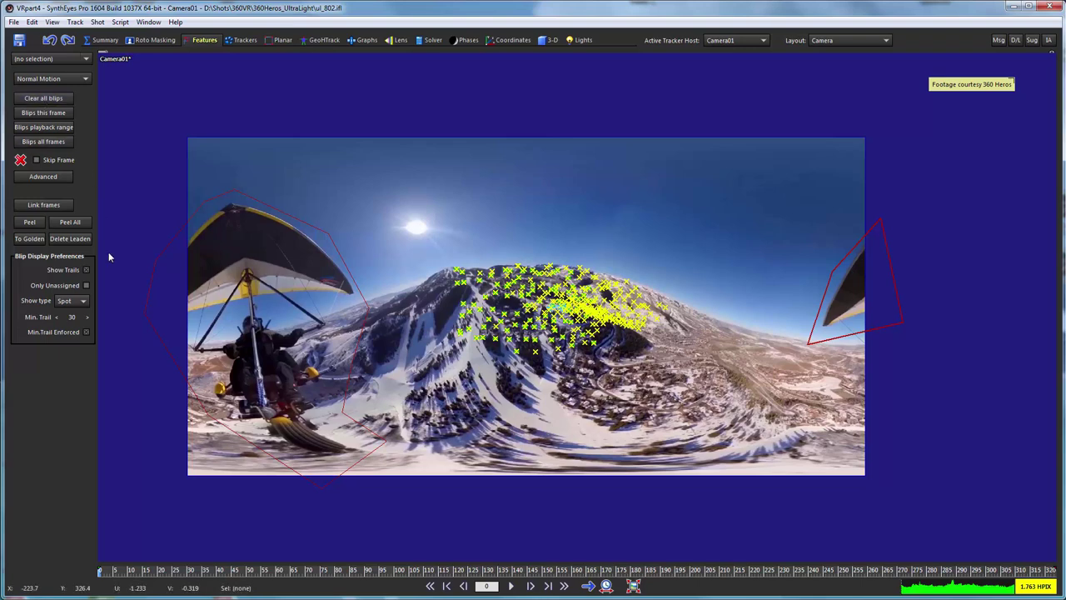
pyautogui.click(43, 177)
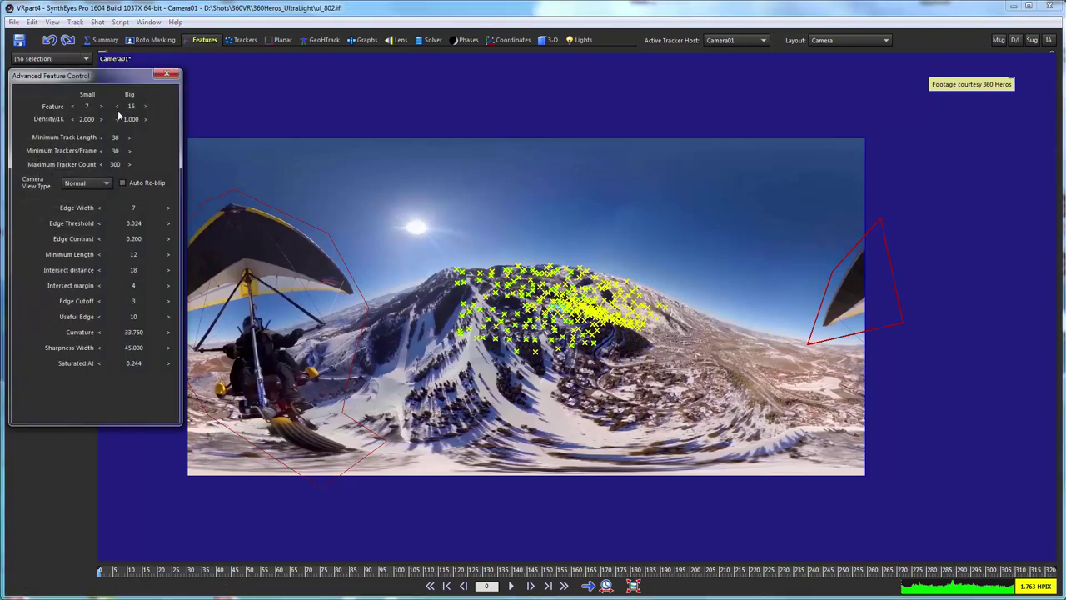
pyautogui.click(167, 74)
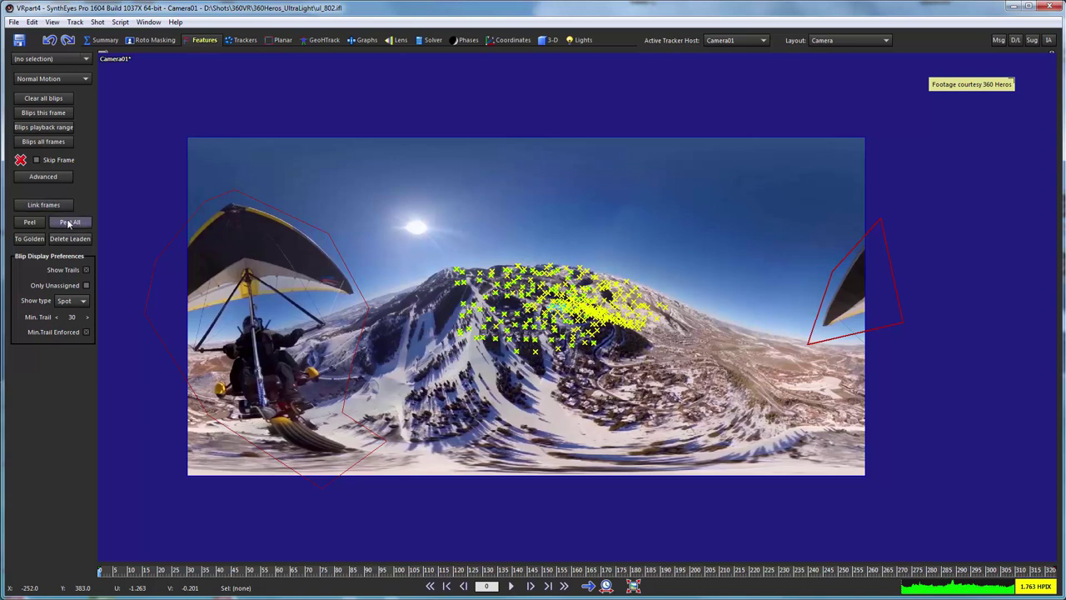
pyautogui.click(43, 140)
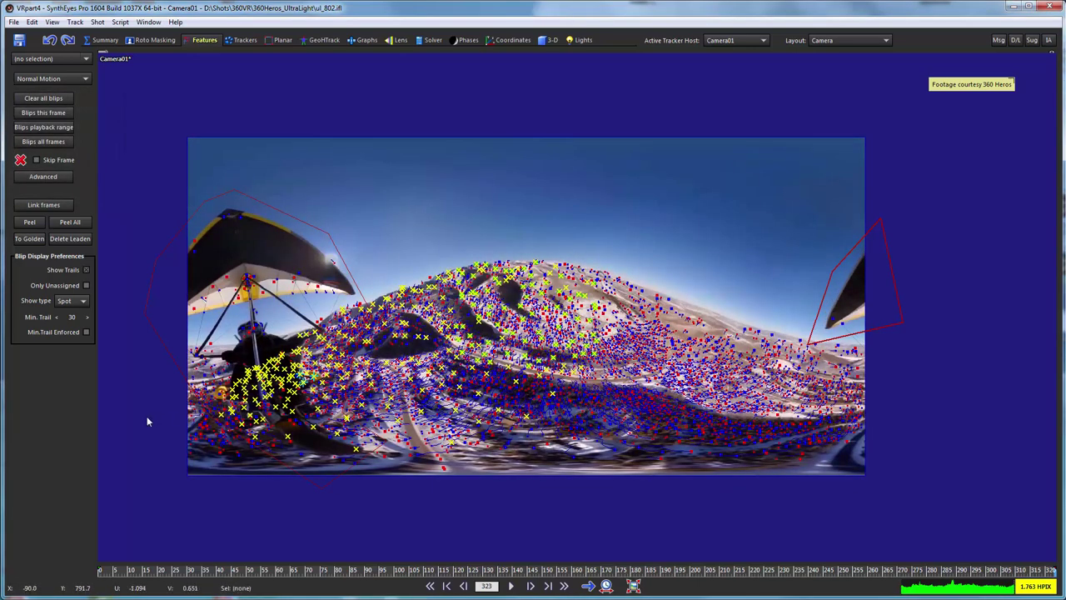
# - Enforce the 30-frame minimum trail for blip display and peel all qualifying blips into trackers
pyautogui.click(85, 332)
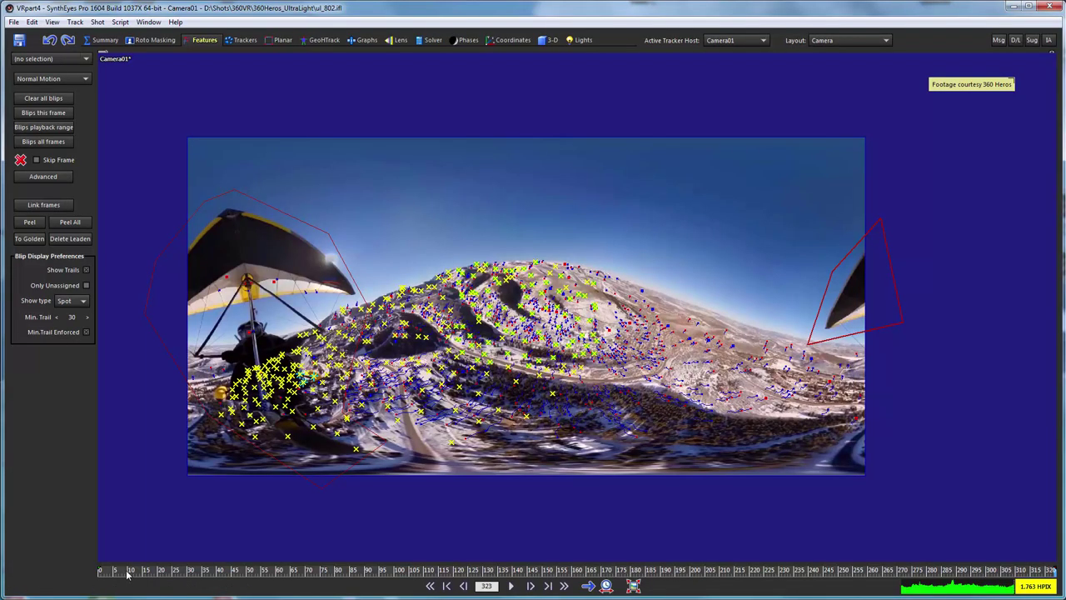
pyautogui.moveTo(128, 574); pyautogui.dragTo(70, 592)
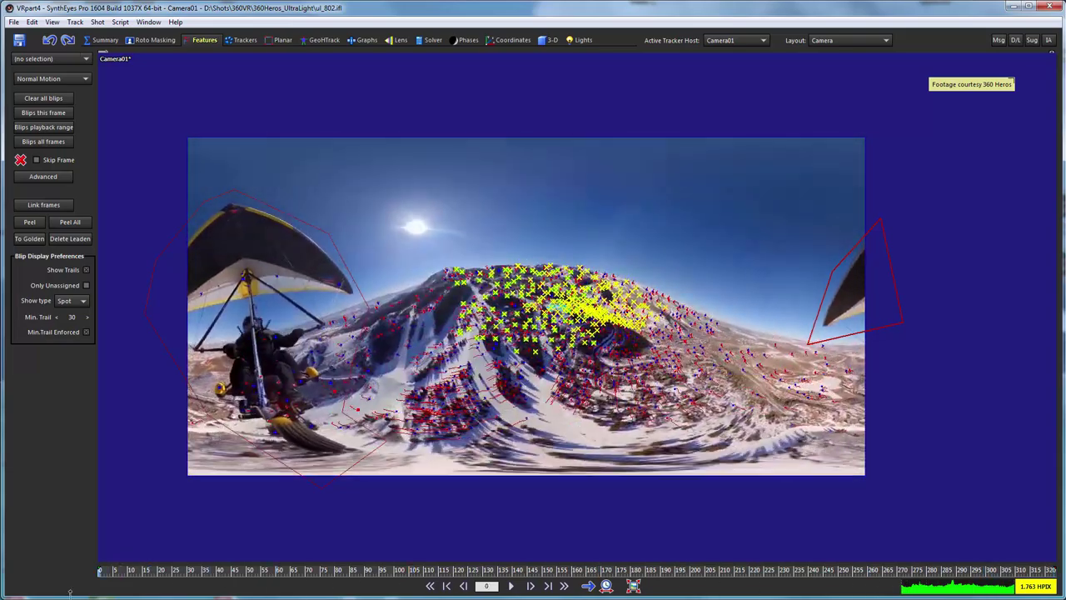
pyautogui.click(72, 224)
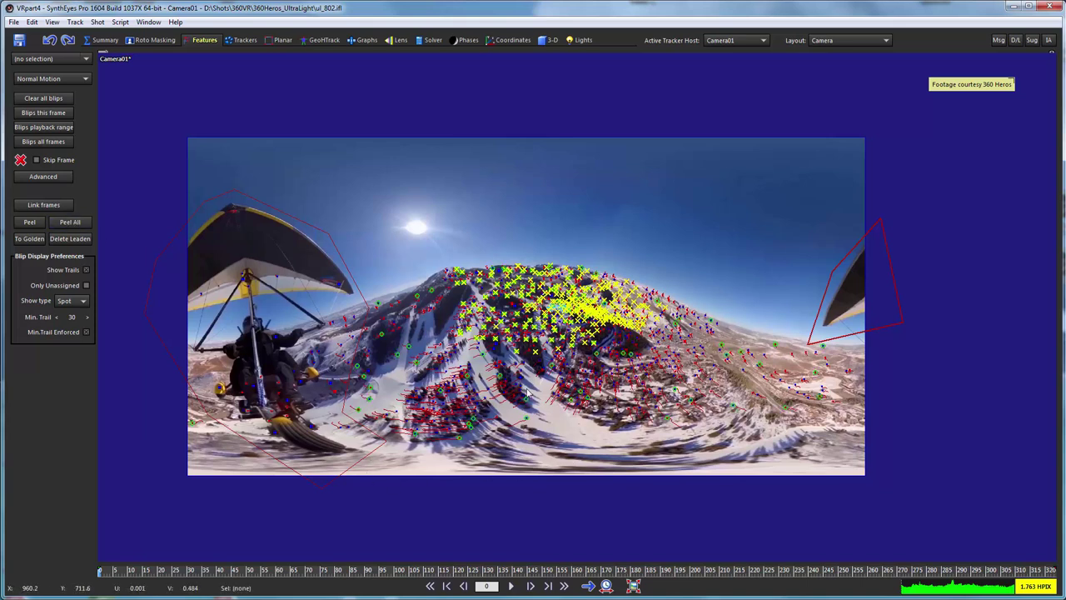
pyautogui.moveTo(323, 574); pyautogui.dragTo(786, 597)
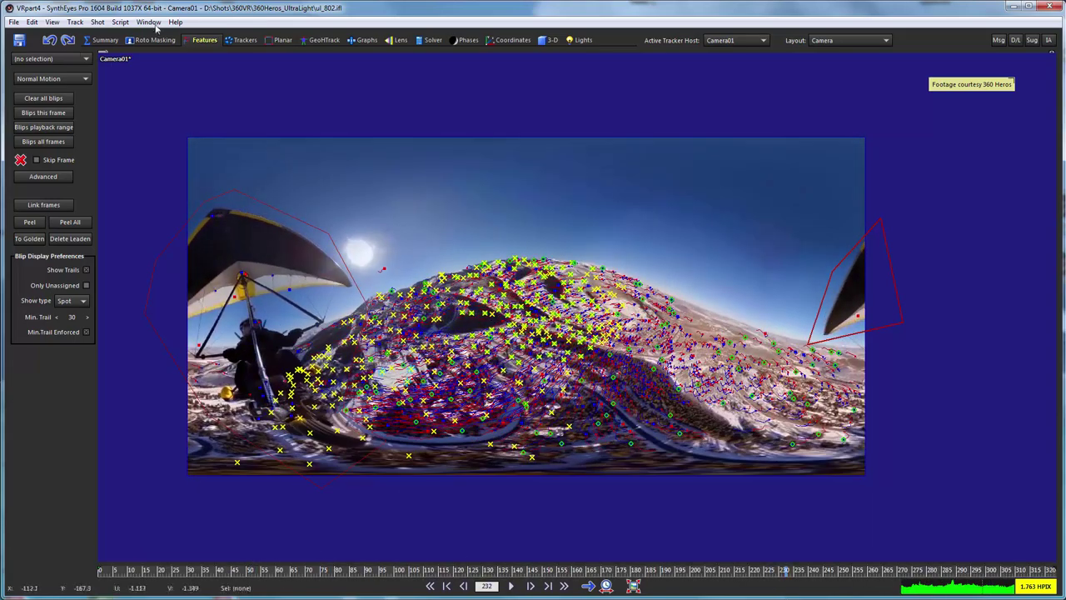
# - Fit the footage to the camera view and hide both garbage splines
pyautogui.click(243, 40)
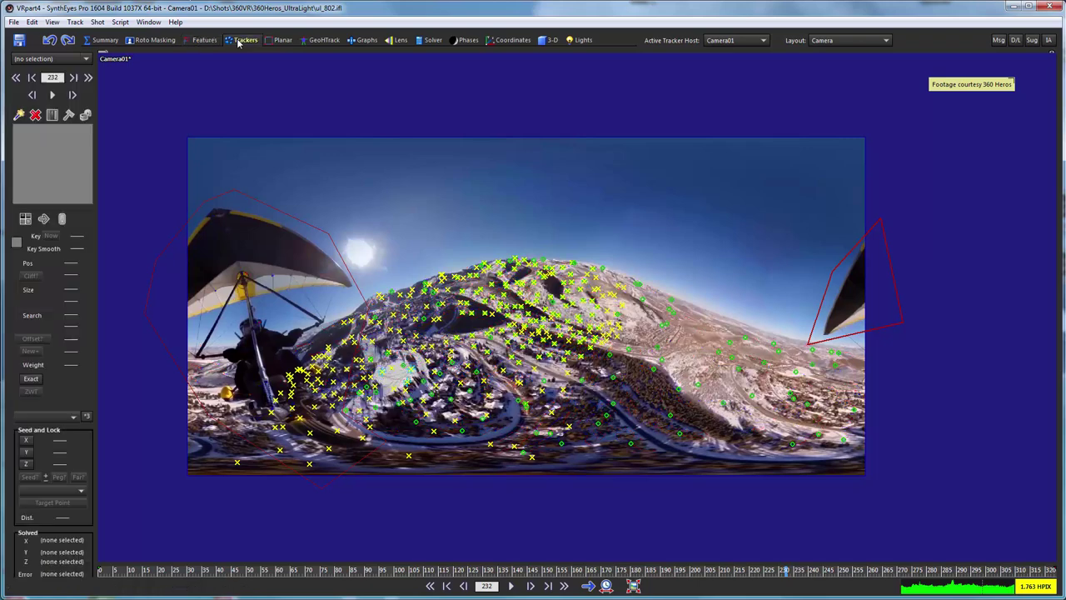
pyautogui.click(633, 585)
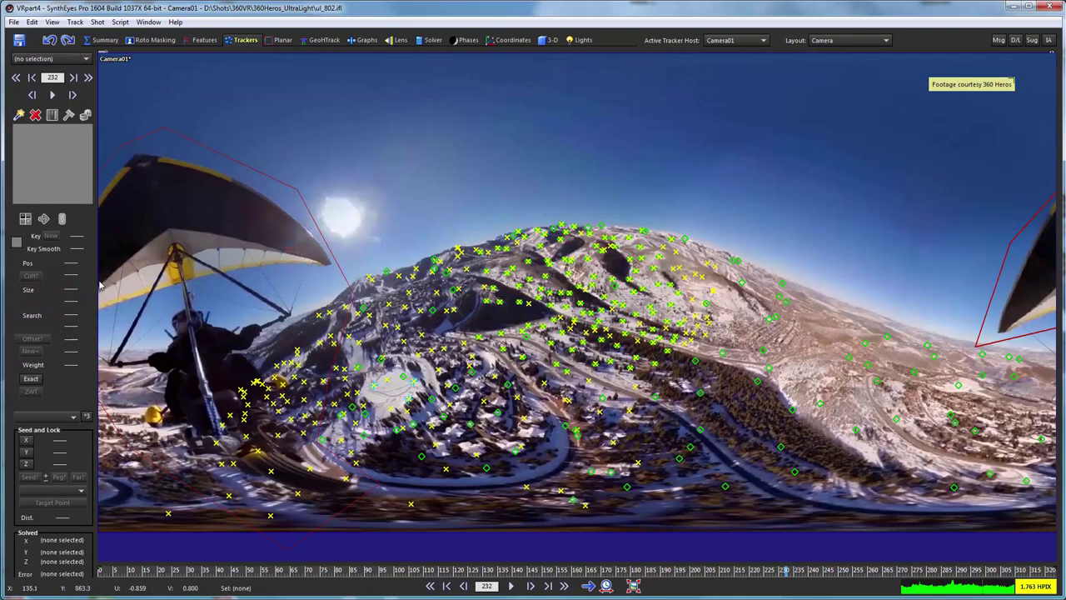
pyautogui.click(156, 40)
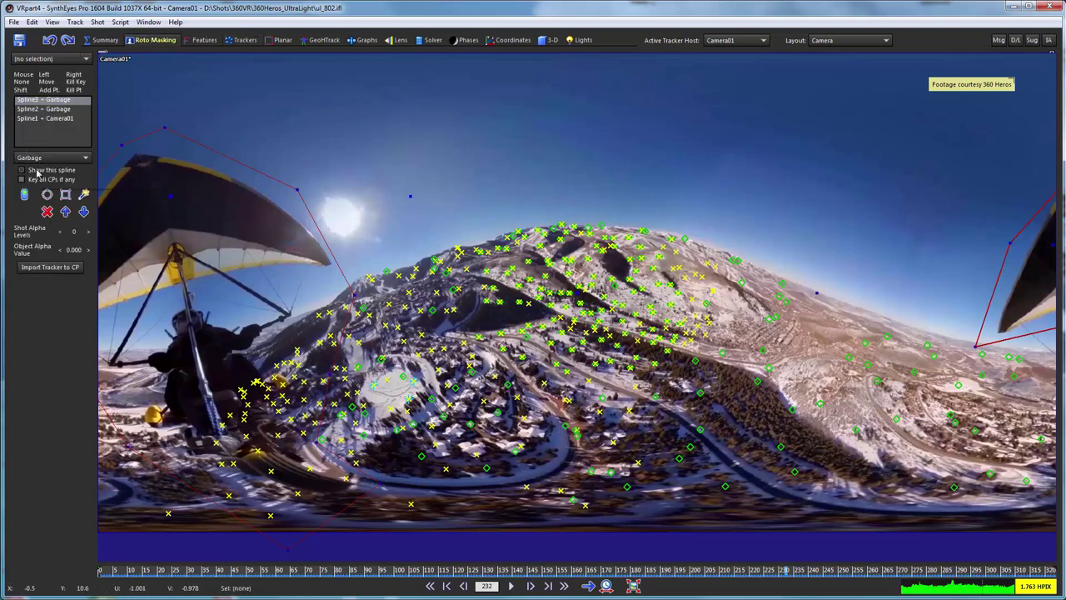
pyautogui.click(39, 169)
pyautogui.click(39, 109)
pyautogui.click(39, 170)
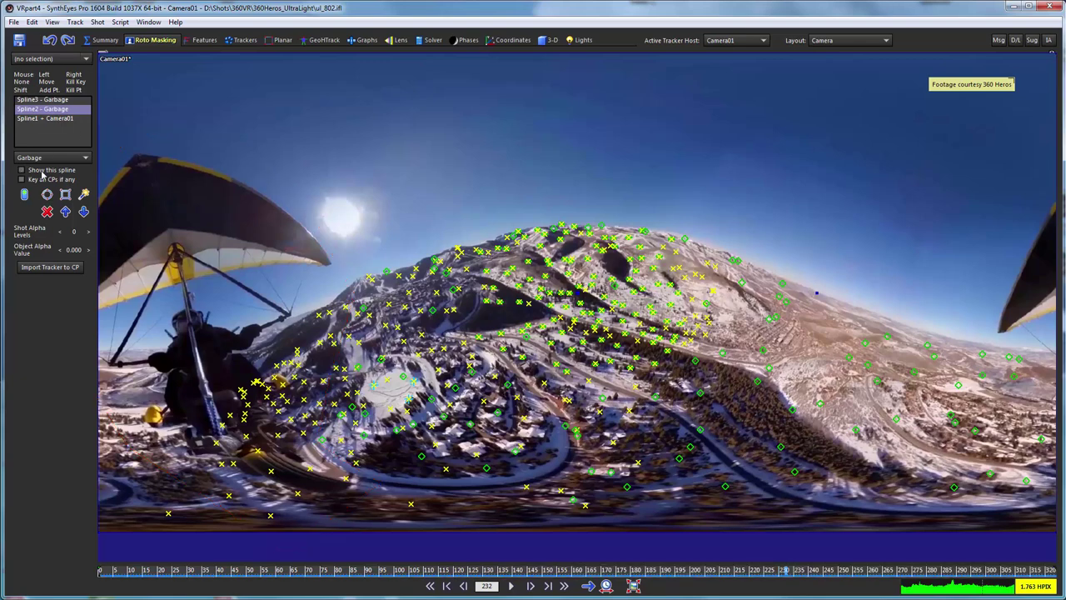
# - Review the new trackers back to frame 0 and switch to the Coordinates workspace's quad view
pyautogui.click(243, 40)
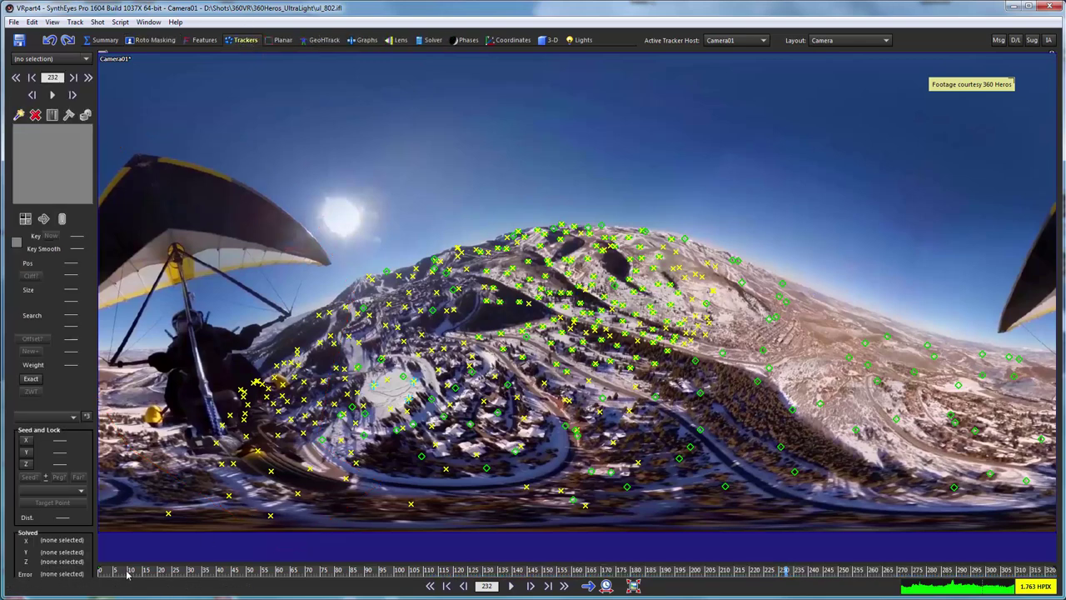
pyautogui.moveTo(127, 574); pyautogui.dragTo(100, 573)
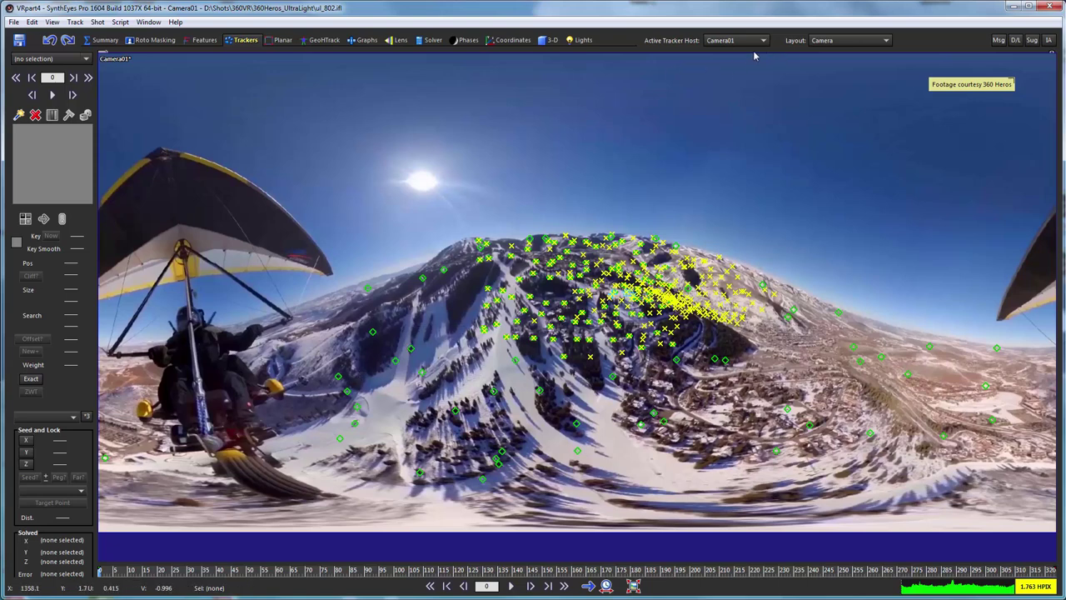
pyautogui.click(513, 40)
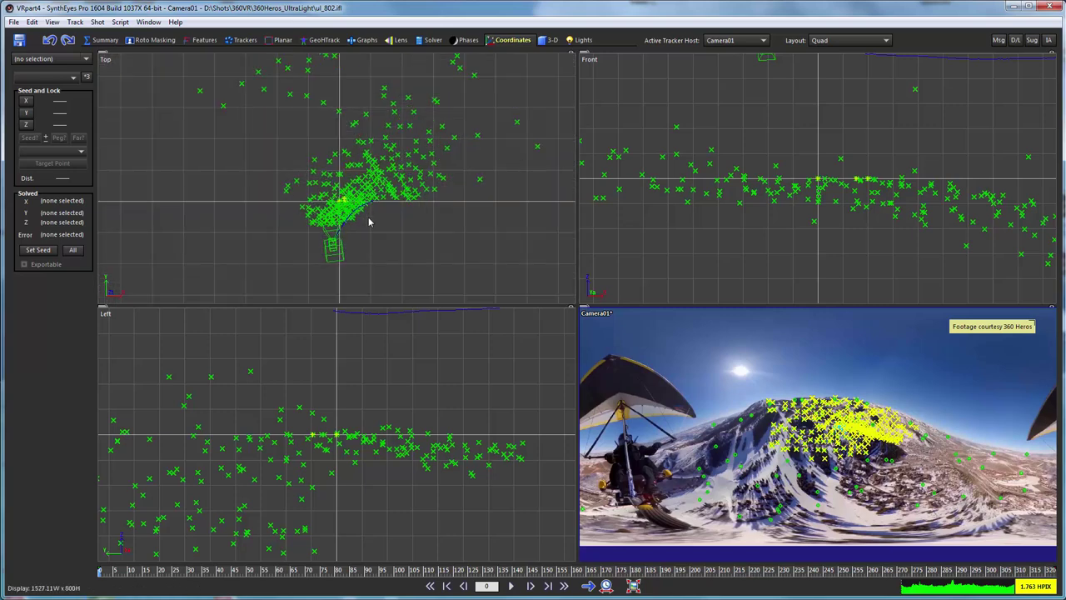
# - Have the Synthia chat assistant run "make all unsolved trackers zwt" and close it
pyautogui.scroll(2, 369, 221)
pyautogui.moveTo(369, 219); pyautogui.dragTo(329, 147, button='middle')
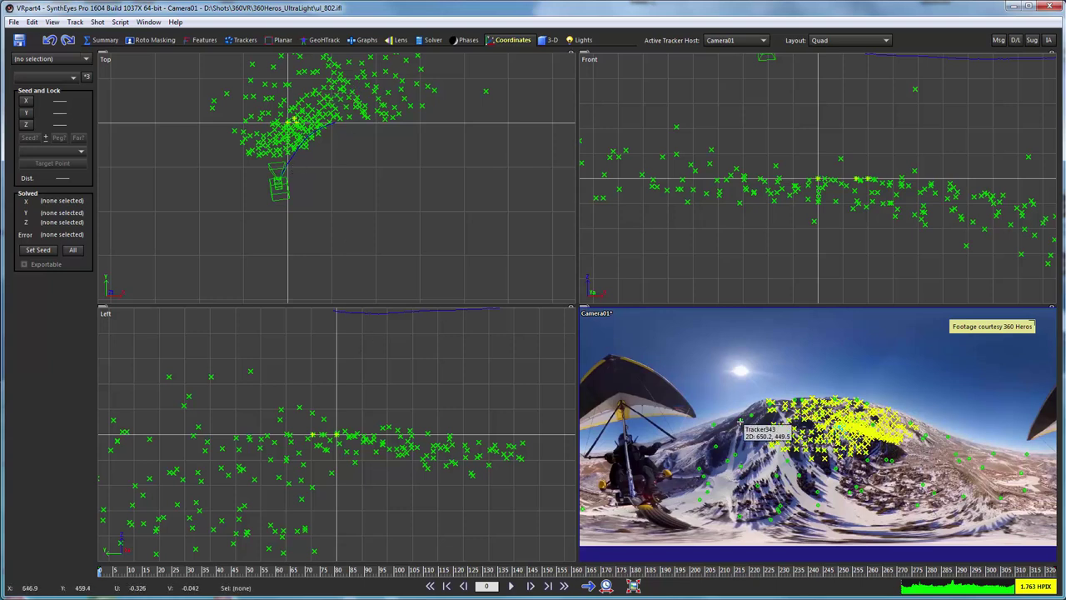
pyautogui.click(1048, 40)
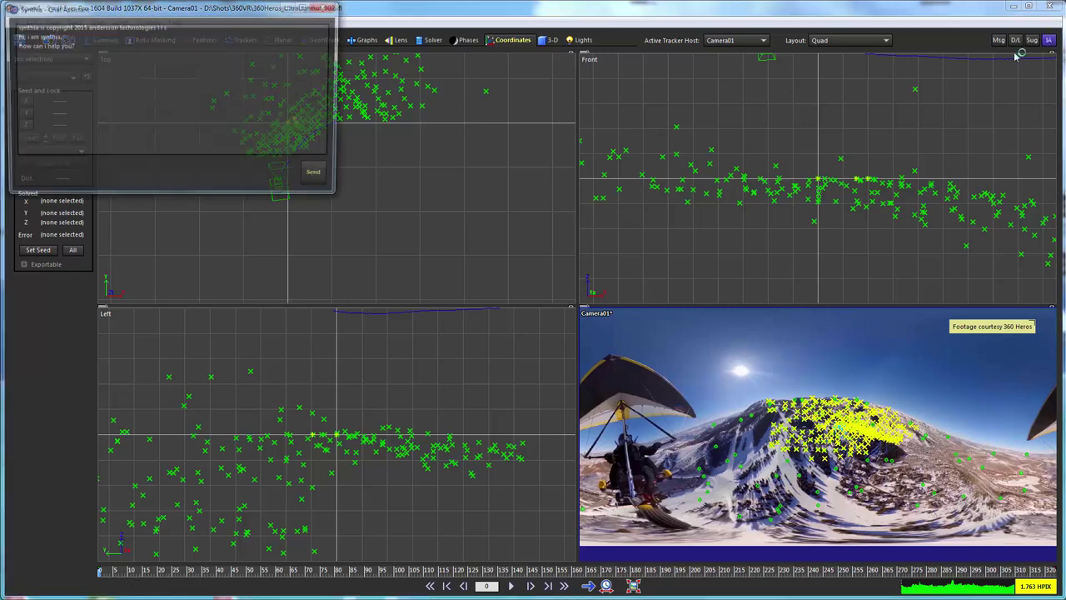
pyautogui.moveTo(161, 15); pyautogui.dragTo(767, 75)
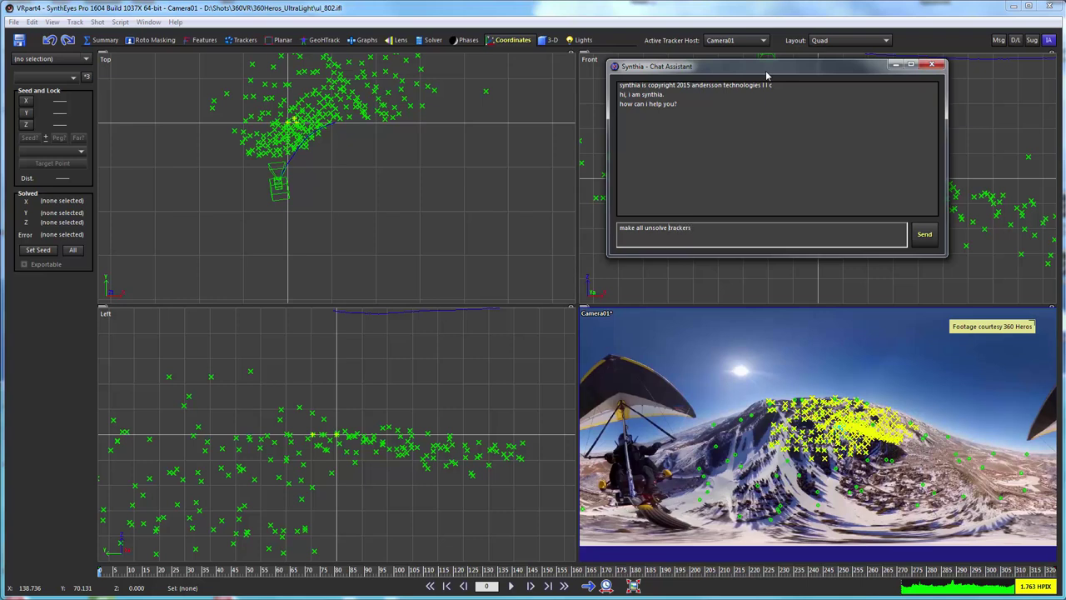
pyautogui.write('d')
pyautogui.click(924, 236)
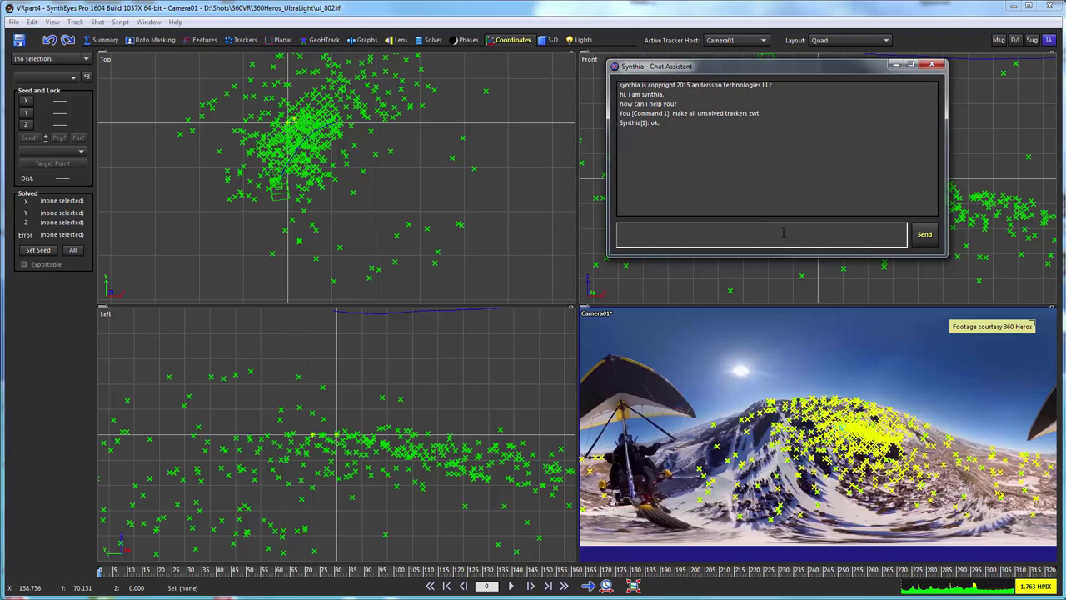
pyautogui.click(931, 65)
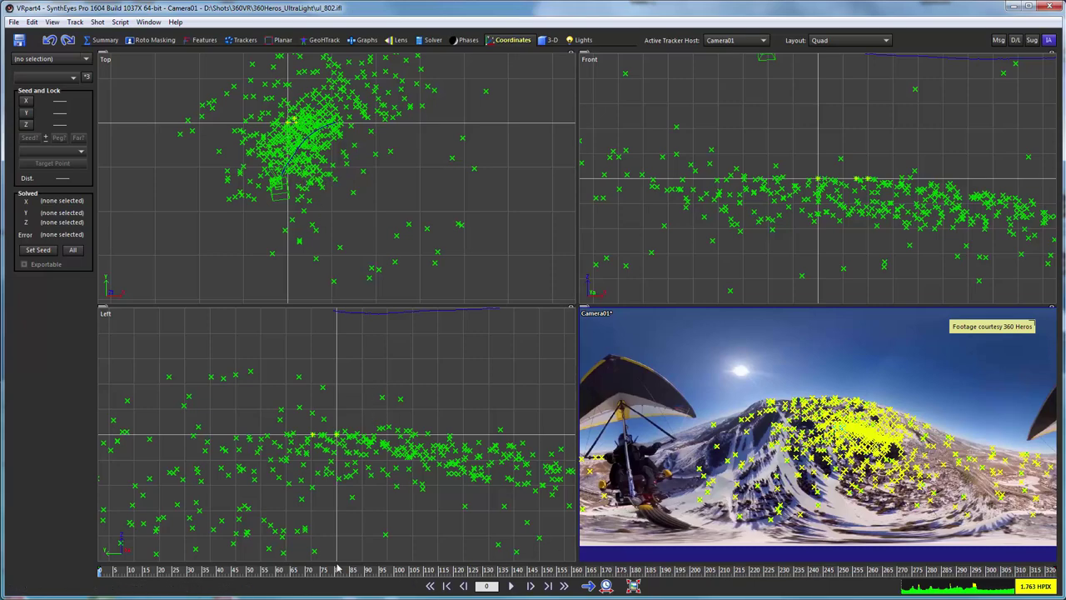
# - Inspect the zero-weighted trackers in the camera view up to frame 128
pyautogui.moveTo(168, 574); pyautogui.dragTo(478, 573)
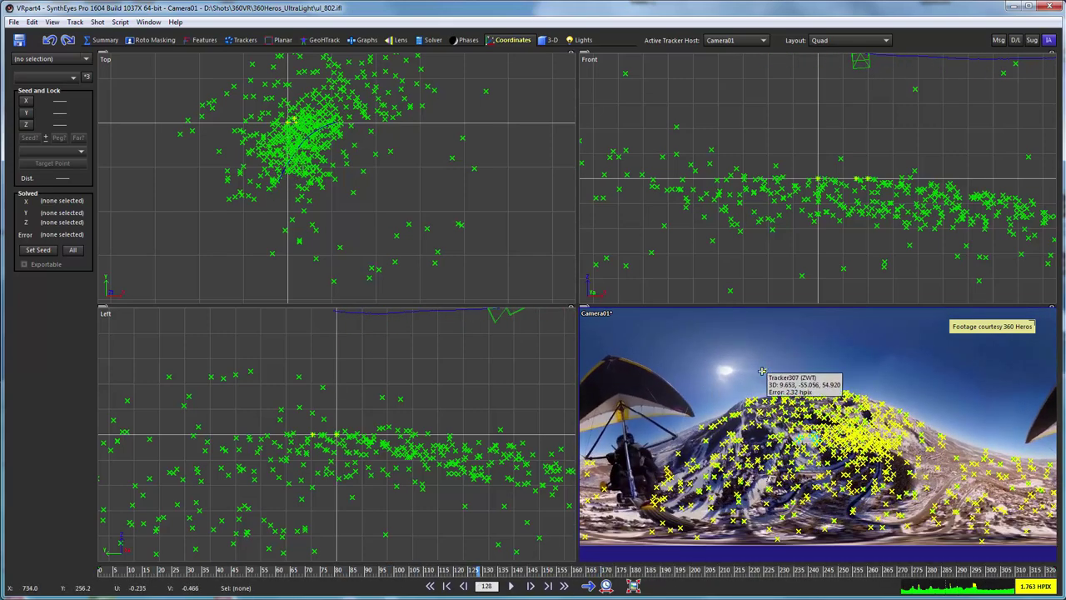
pyautogui.click(763, 370)
pyautogui.click(627, 378)
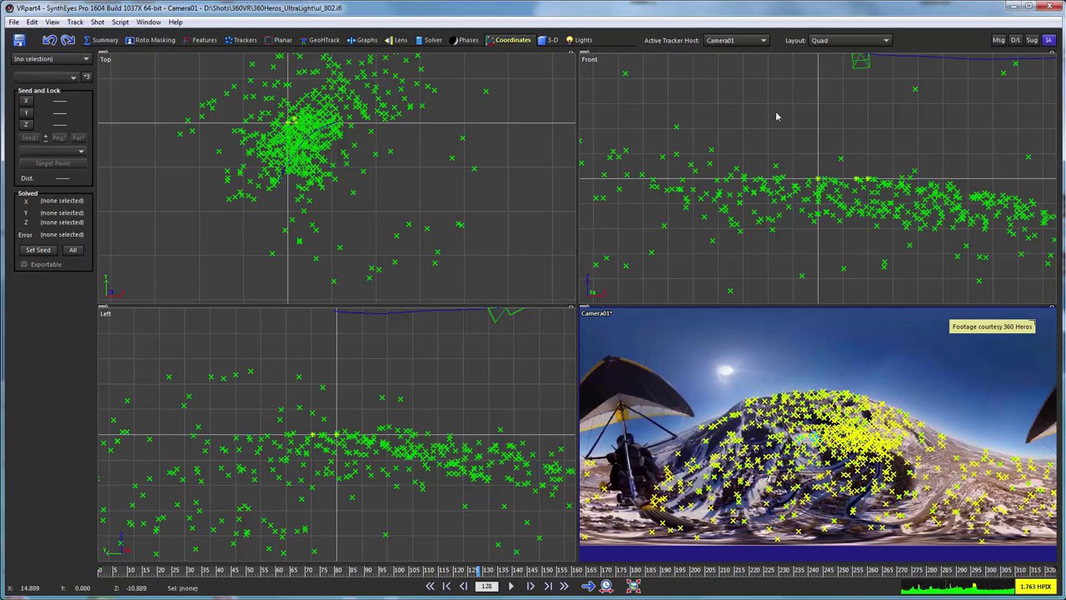
# - Switch to the Trackers workspace with the Quad Camera & Hierarchy layout and sort the trackers by error
pyautogui.click(839, 41)
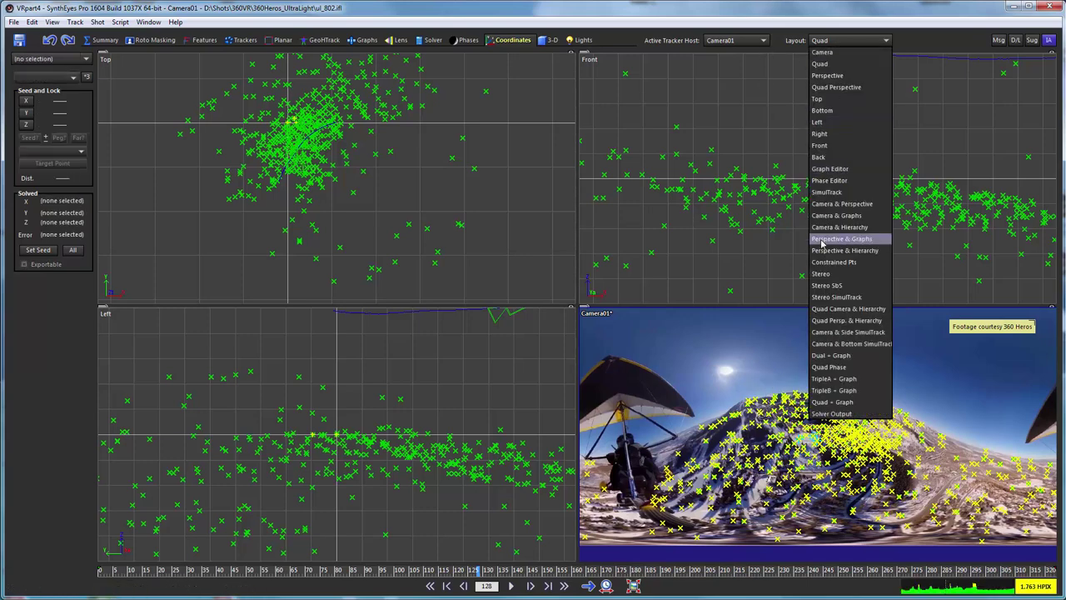
pyautogui.click(843, 308)
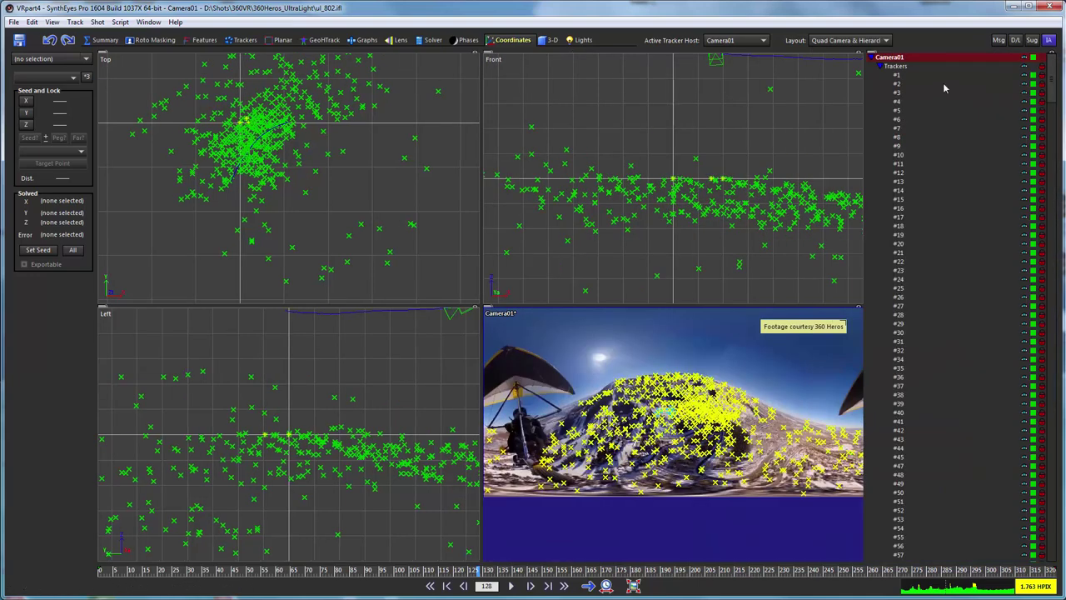
pyautogui.click(231, 40)
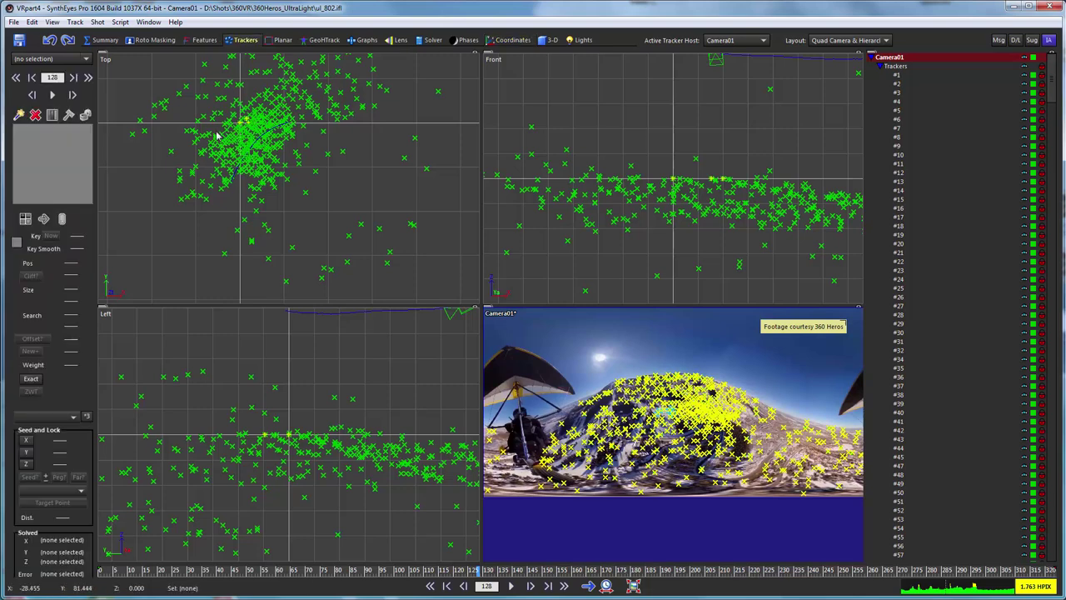
pyautogui.click(53, 22)
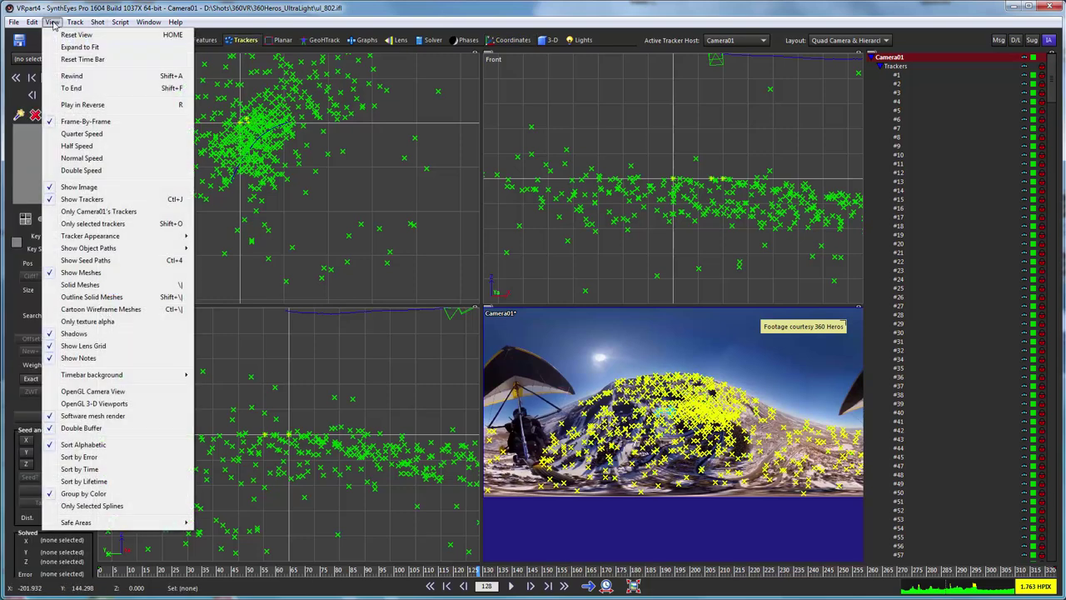
pyautogui.click(68, 457)
# - Examine the error figures of the highest-error trackers #507, #408, #433 and #391
pyautogui.click(903, 75)
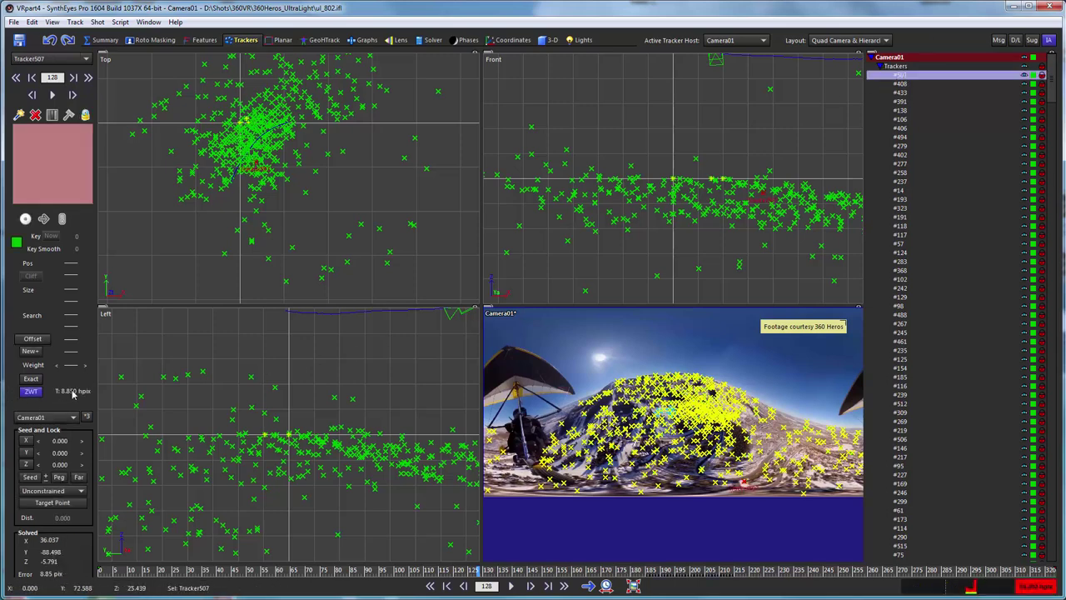
pyautogui.click(902, 85)
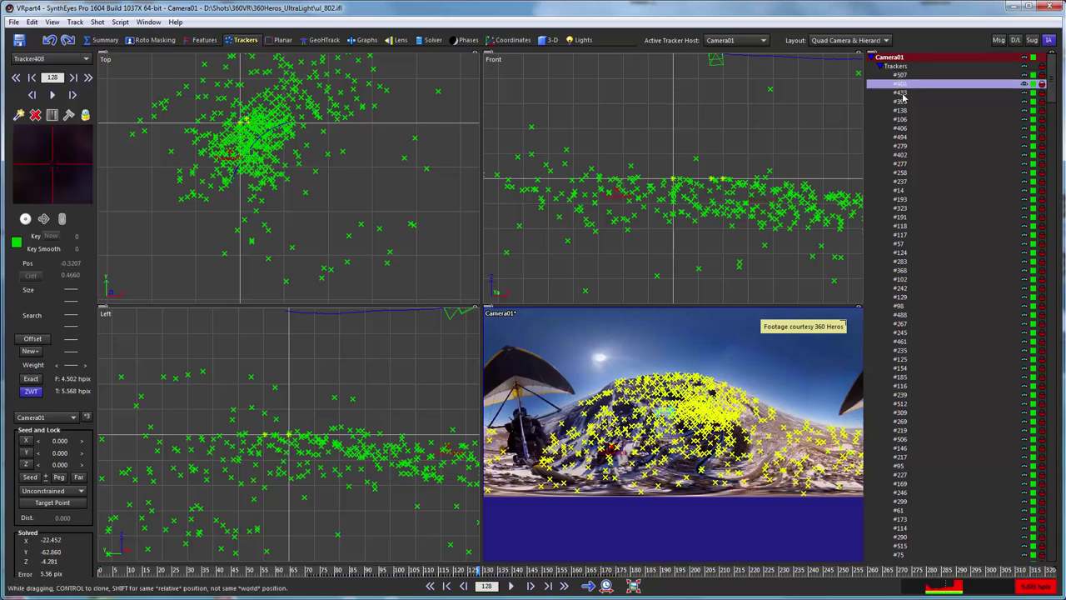
pyautogui.click(904, 93)
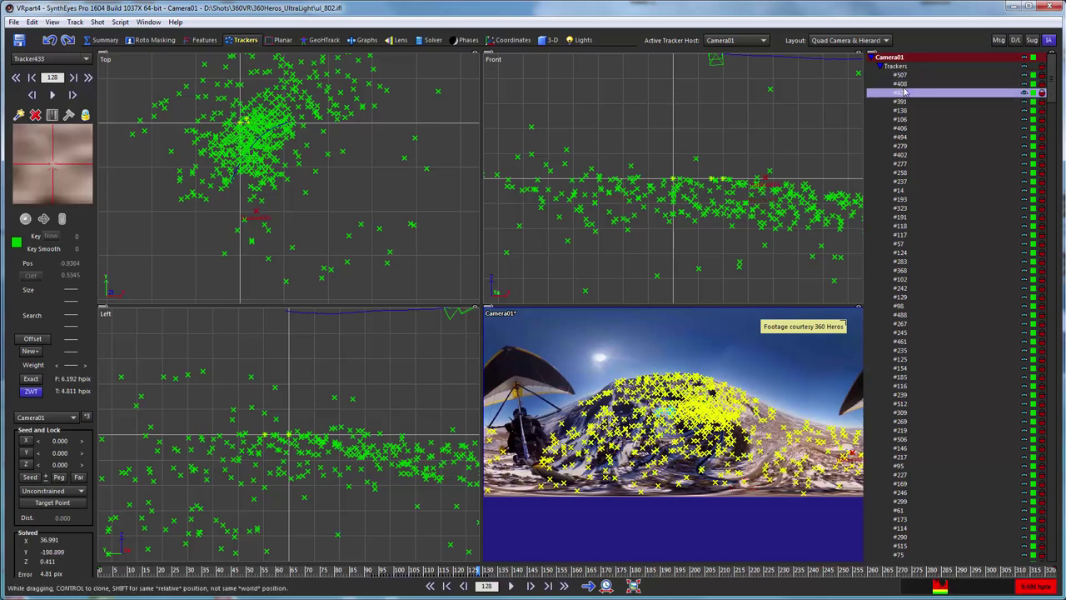
pyautogui.click(901, 84)
pyautogui.click(901, 93)
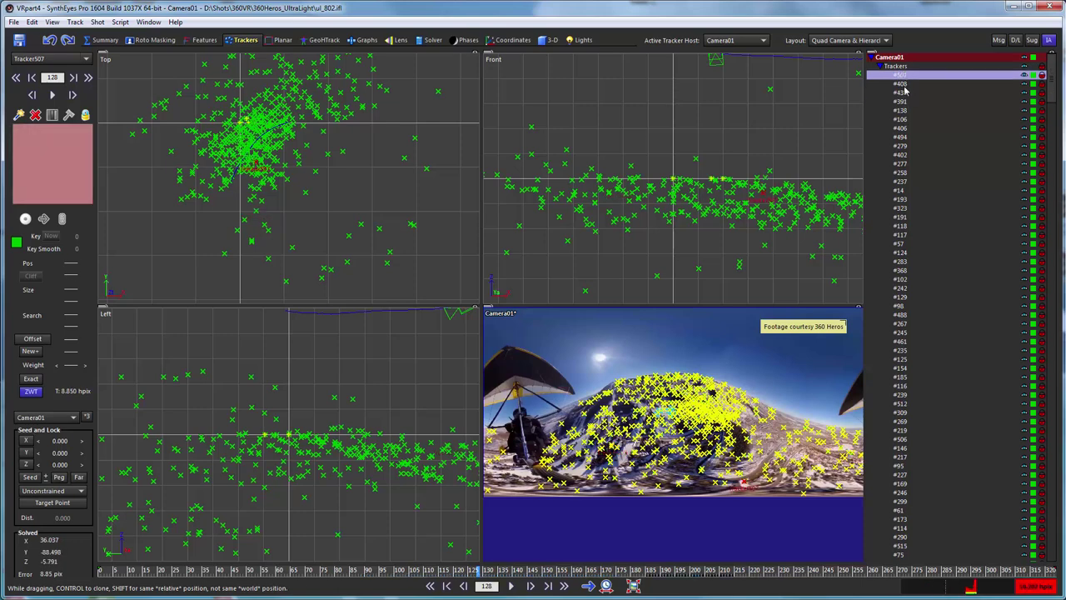
pyautogui.click(903, 84)
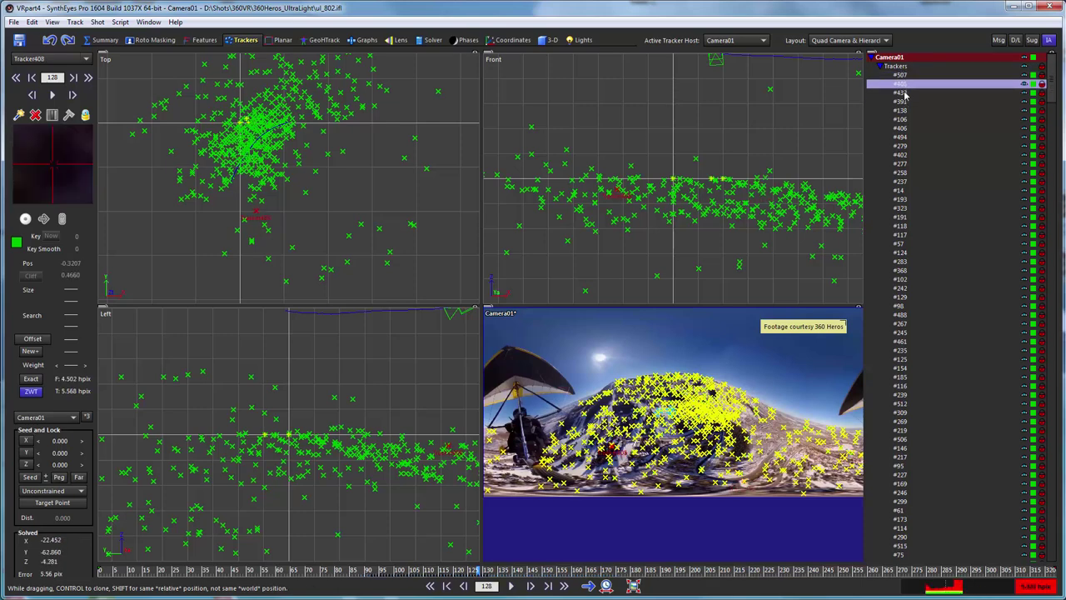
pyautogui.click(902, 93)
pyautogui.click(902, 101)
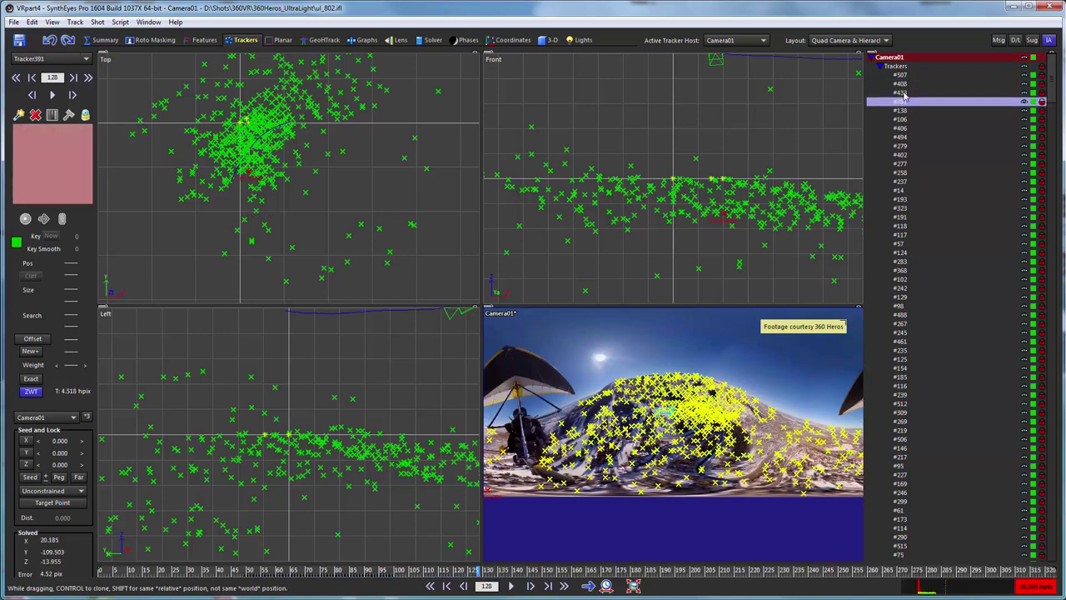
# - Delete trackers #507 and #408
pyautogui.click(903, 75)
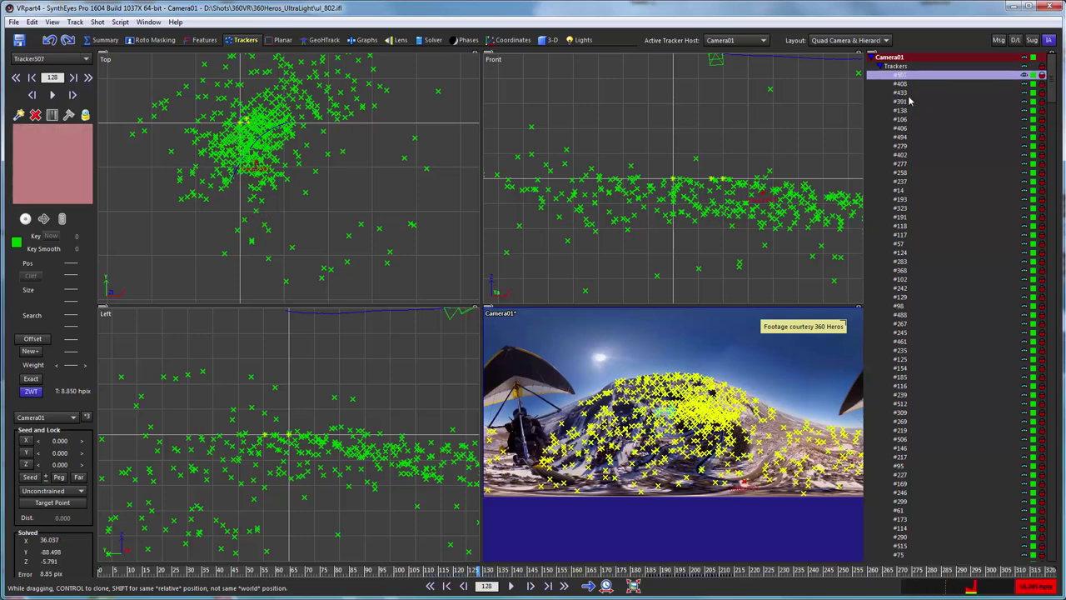
pyautogui.keyDown('ctrl'); pyautogui.click(902, 84); pyautogui.keyUp('ctrl')
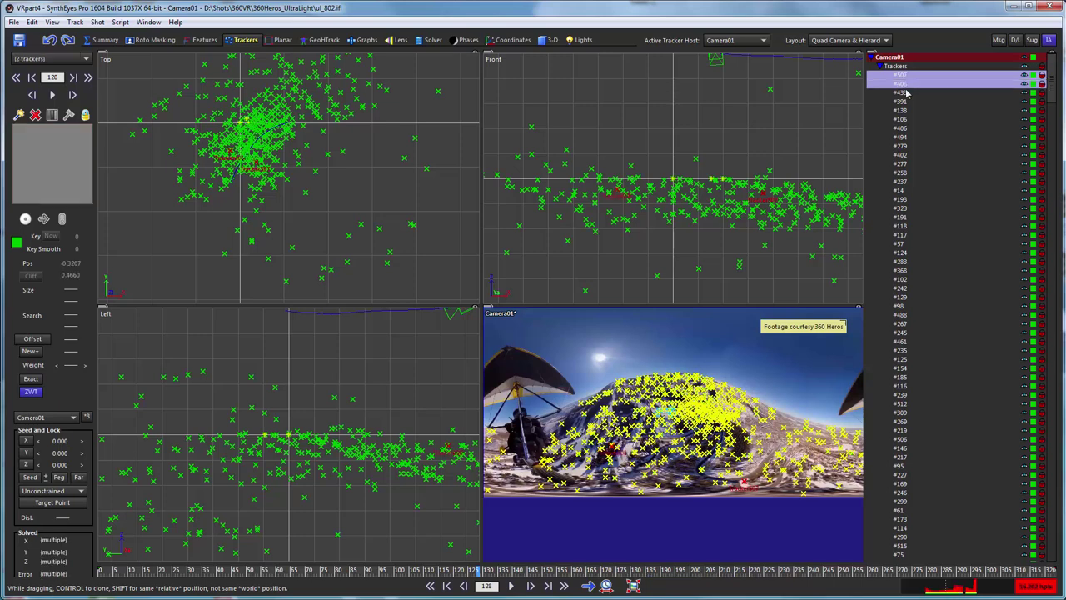
pyautogui.press('Delete')
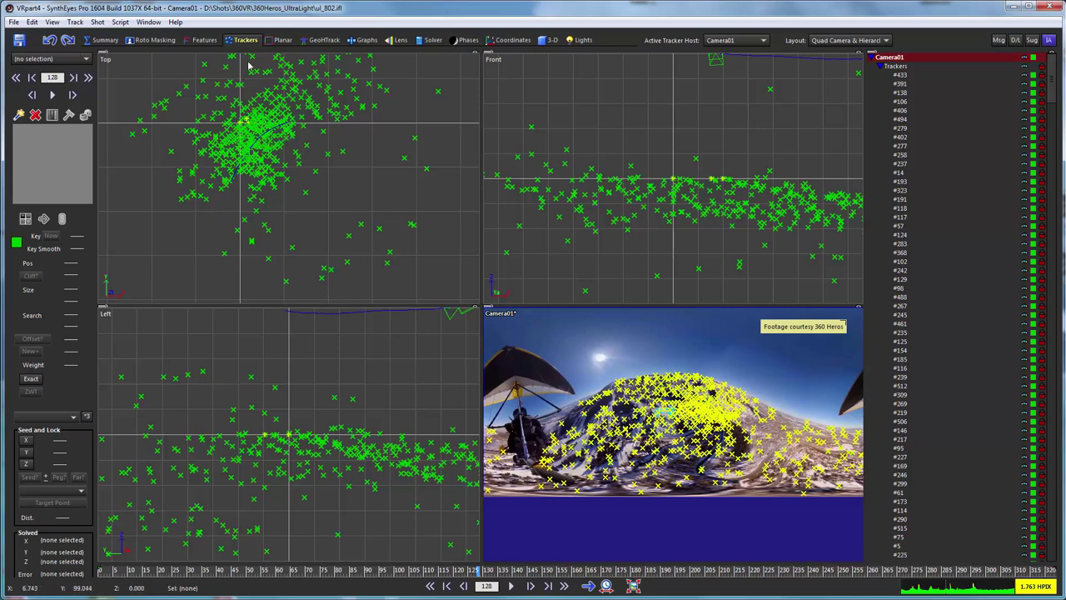
# - Run the VR360 Stabilize from Camera Path script on the shot
pyautogui.click(120, 23)
pyautogui.moveTo(133, 141)
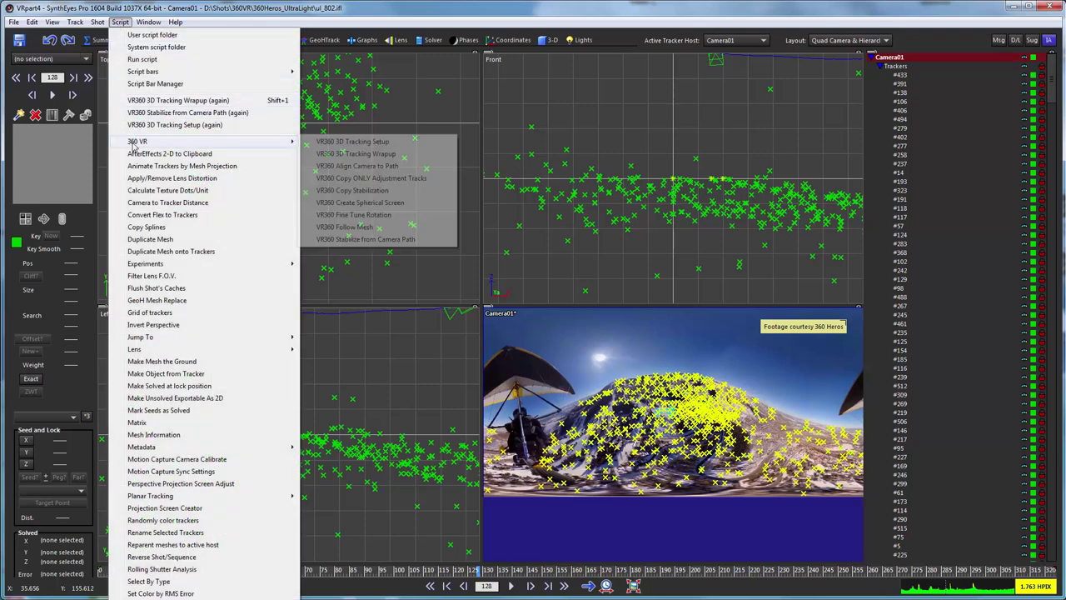
pyautogui.click(333, 240)
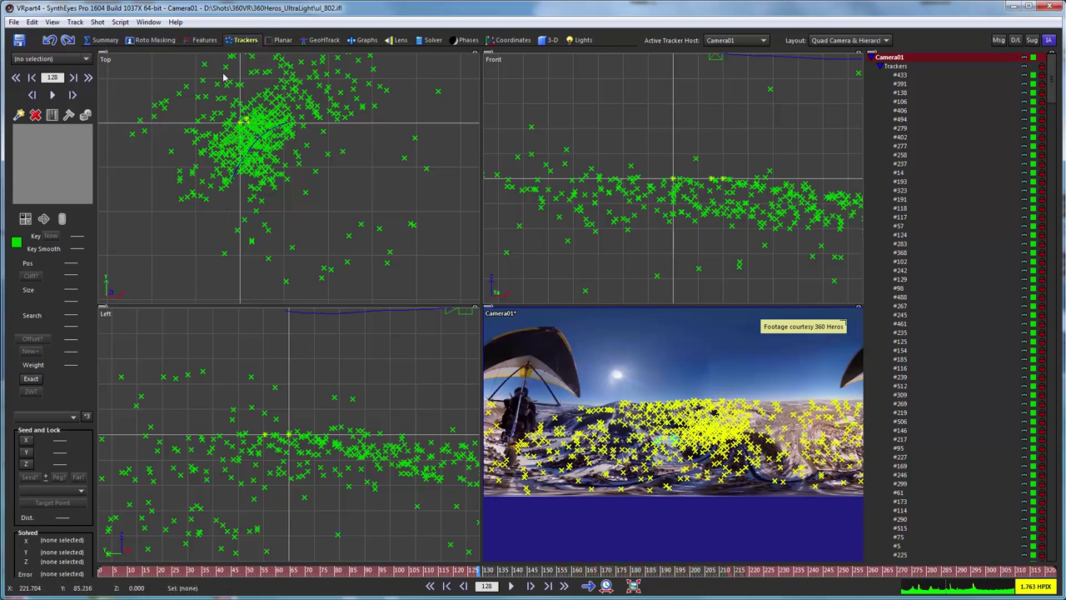
# - Check the camera's orientation along its path in the Top view up to frame 151
pyautogui.scroll(2, 250, 174)
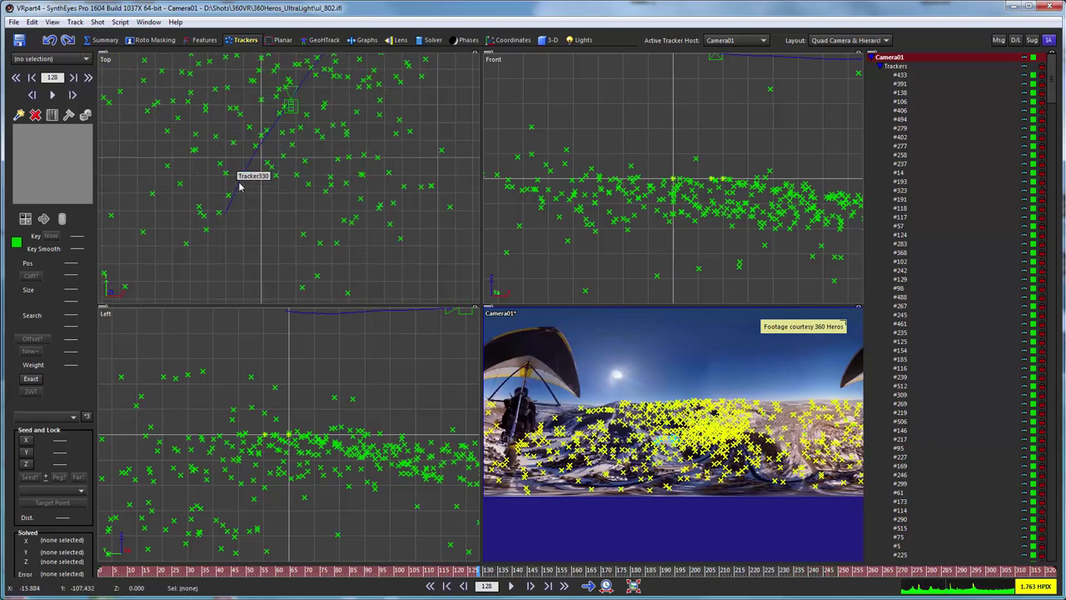
pyautogui.scroll(1, 239, 187)
pyautogui.moveTo(569, 572); pyautogui.dragTo(546, 564)
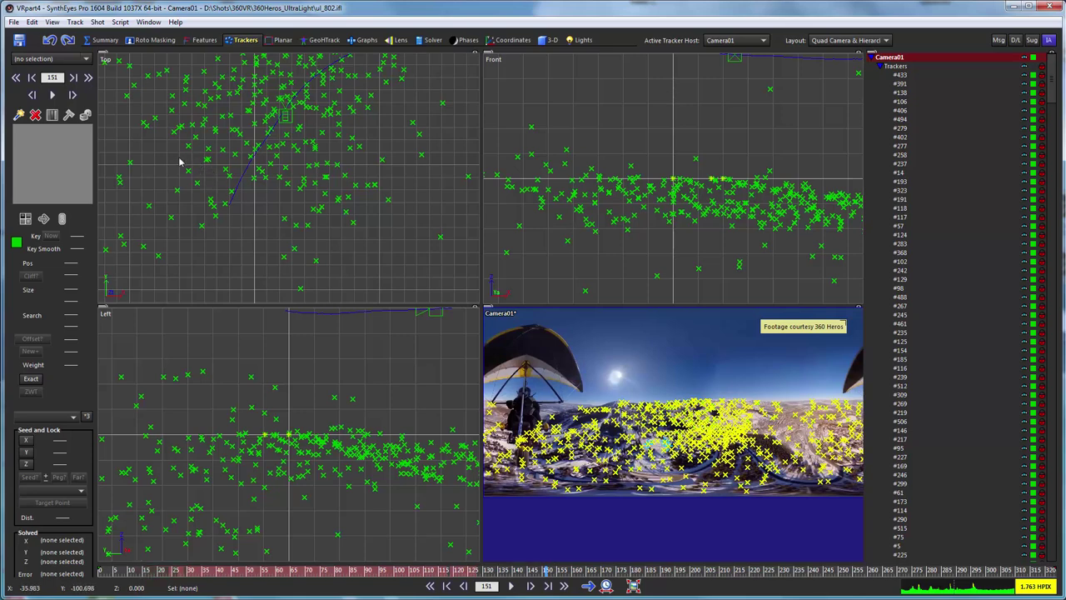
# - Review the stabilized footage in the Summary workspace's full camera view by scrubbing through the whole shot, ending at frame 109
pyautogui.click(98, 40)
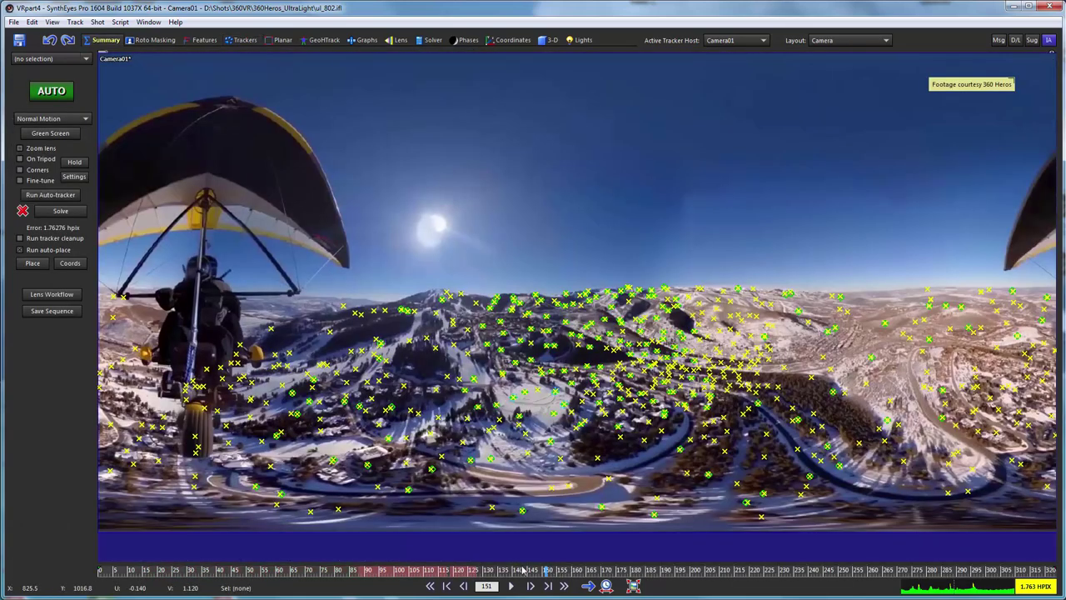
pyautogui.moveTo(533, 571); pyautogui.dragTo(602, 571)
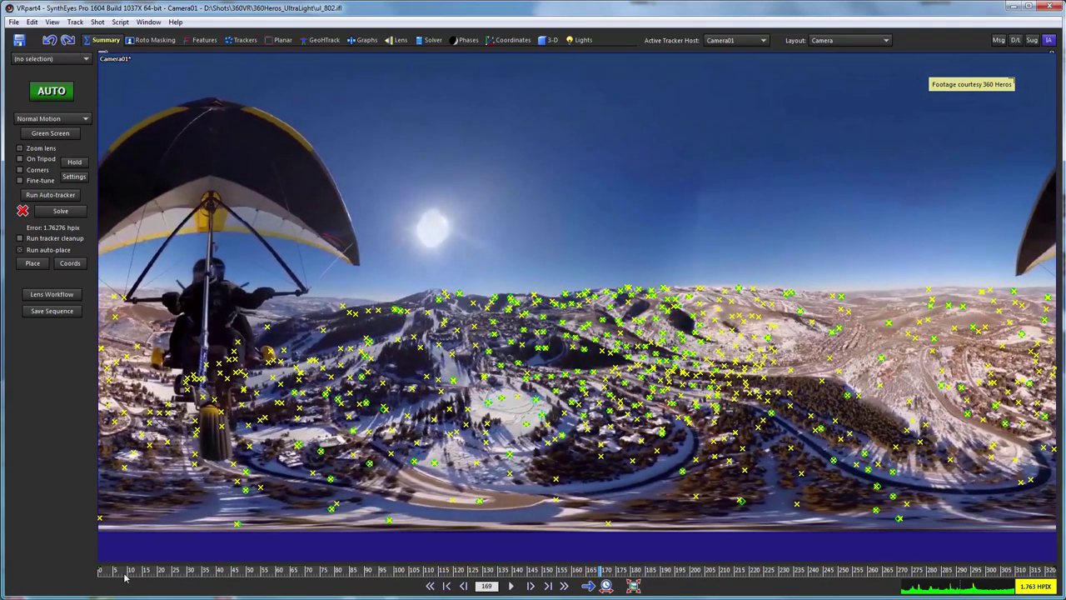
pyautogui.moveTo(121, 576); pyautogui.dragTo(393, 560)
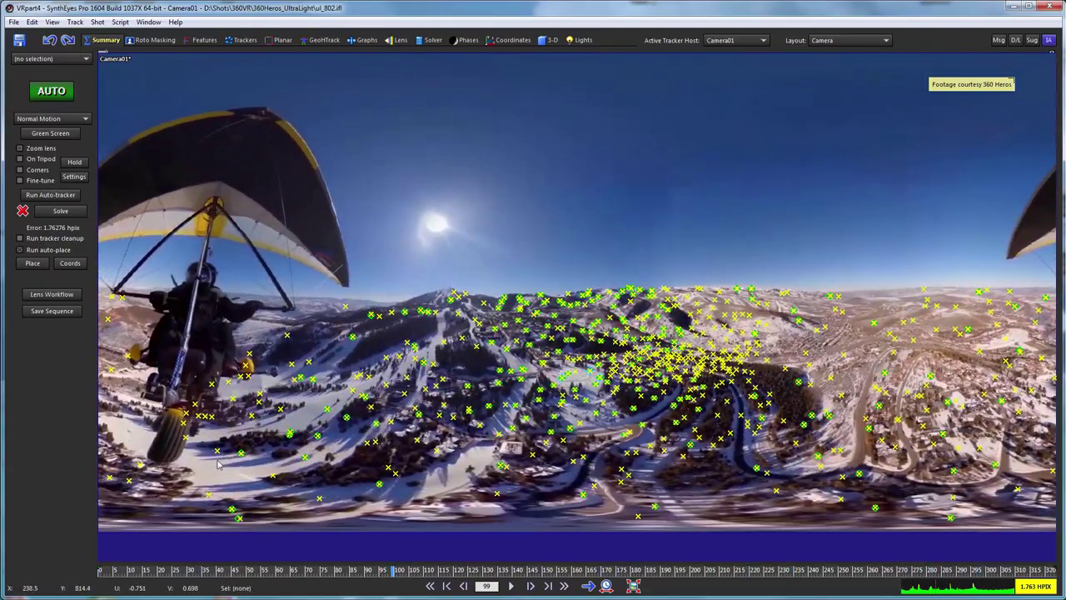
pyautogui.moveTo(123, 573); pyautogui.dragTo(871, 570)
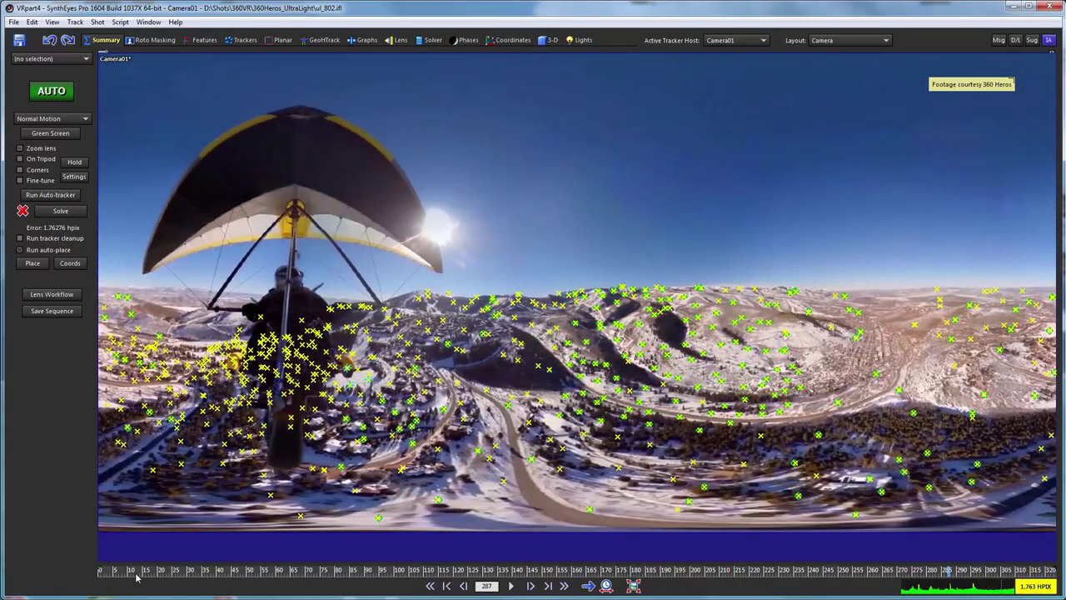
pyautogui.moveTo(130, 575); pyautogui.dragTo(670, 574)
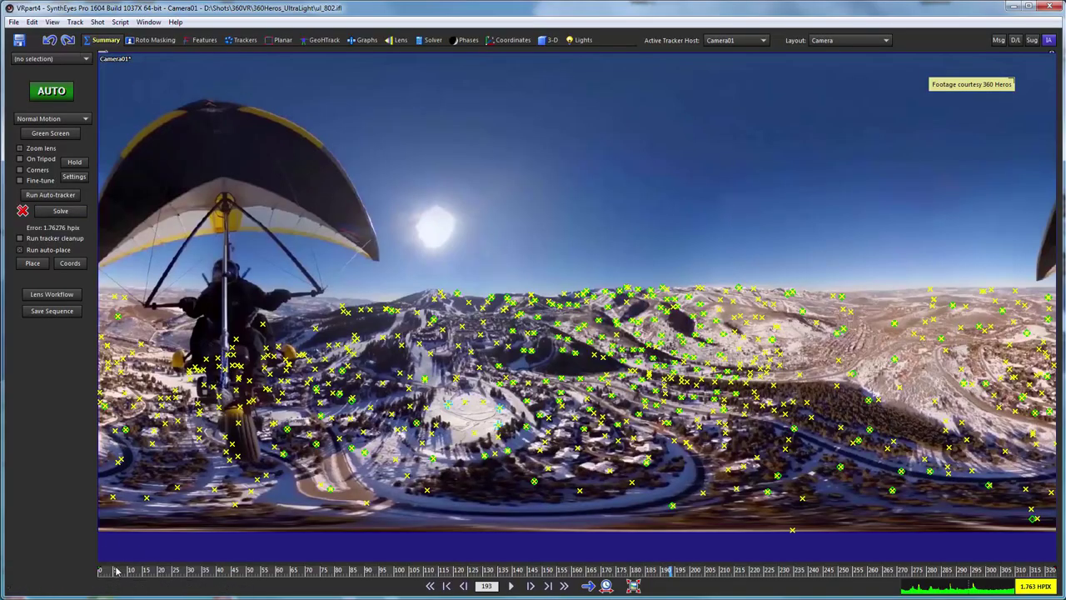
pyautogui.moveTo(116, 572); pyautogui.dragTo(1058, 542)
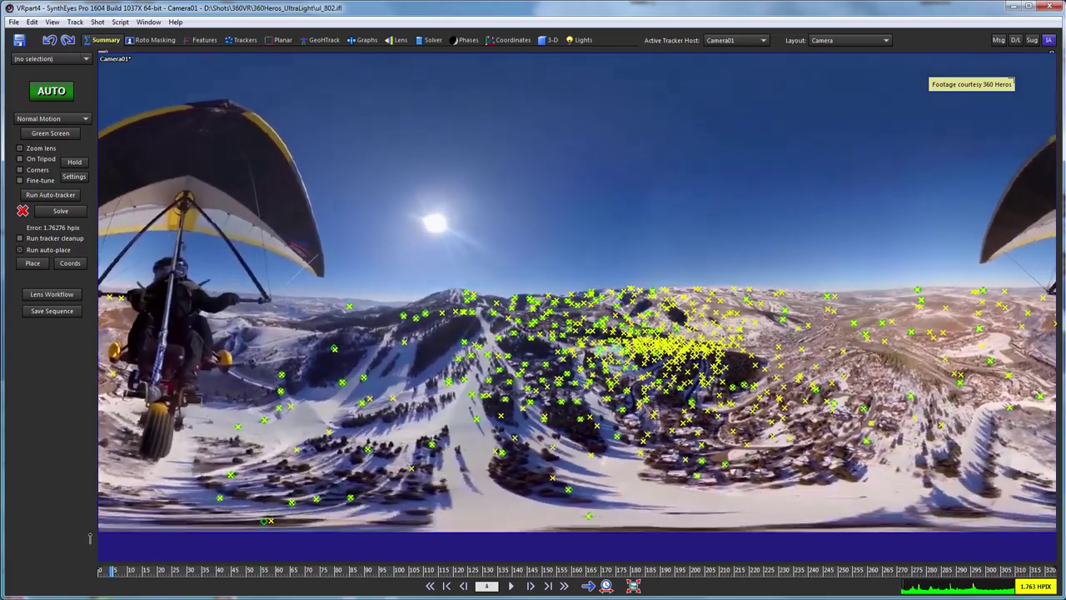
pyautogui.moveTo(90, 538); pyautogui.dragTo(84, 538)
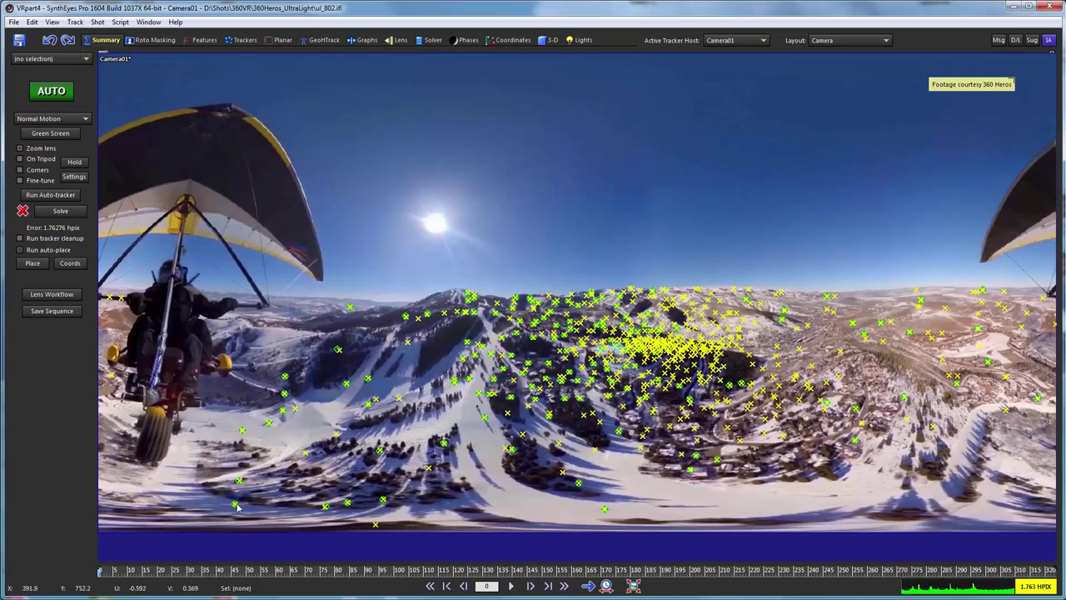
pyautogui.moveTo(115, 572); pyautogui.dragTo(96, 551)
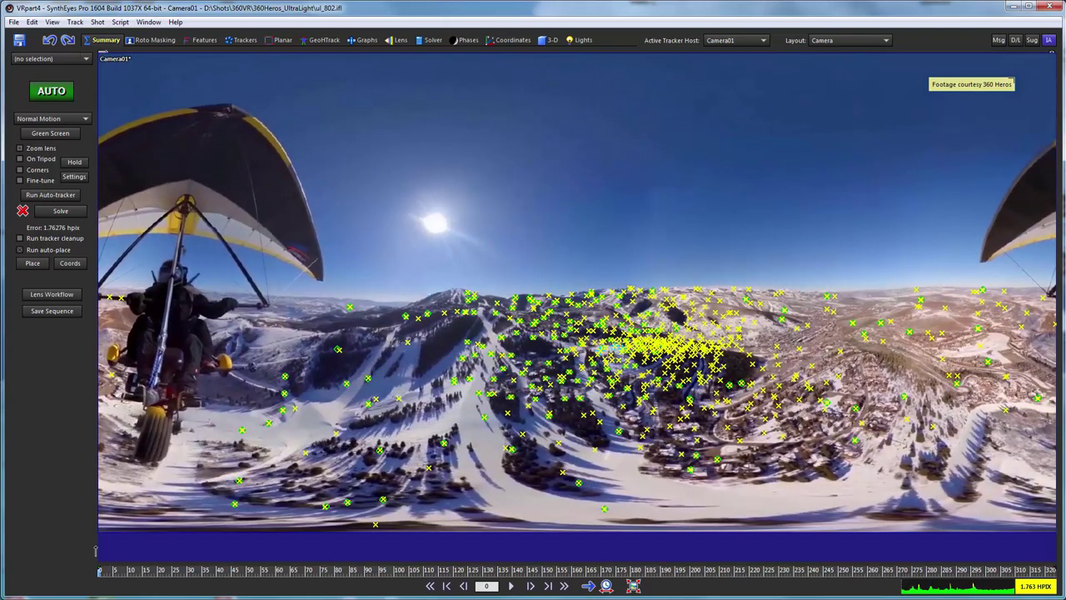
pyautogui.moveTo(96, 551); pyautogui.dragTo(627, 520)
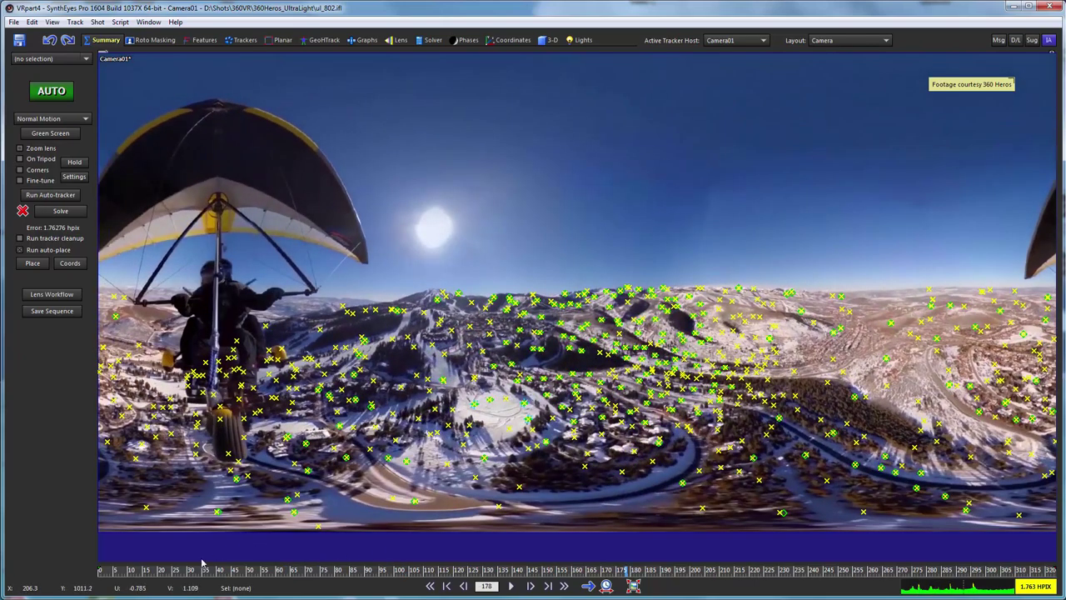
pyautogui.moveTo(143, 571); pyautogui.dragTo(39, 563)
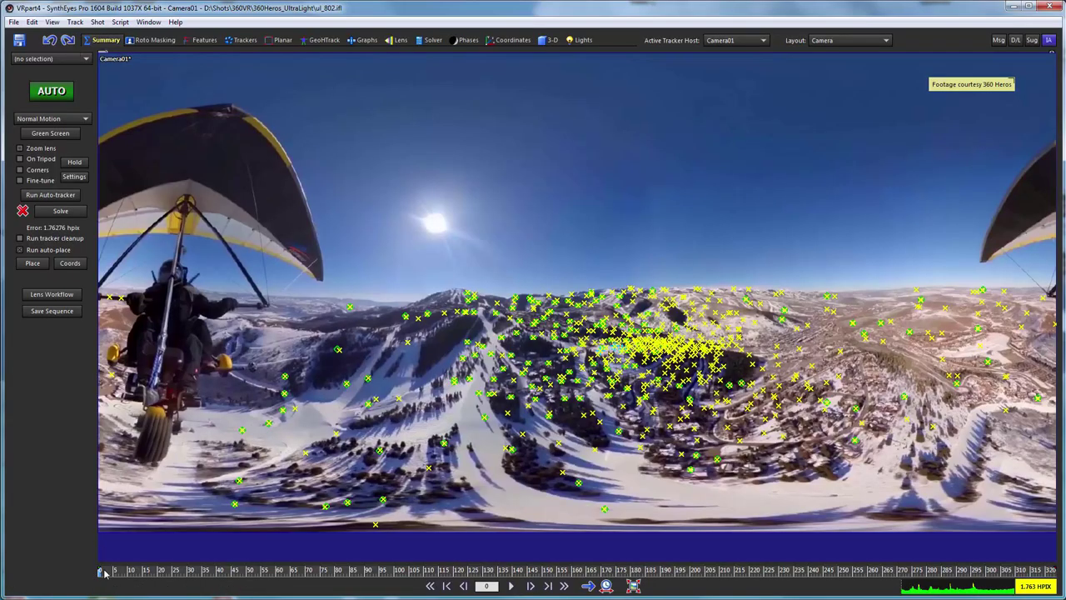
pyautogui.moveTo(108, 571); pyautogui.dragTo(421, 537)
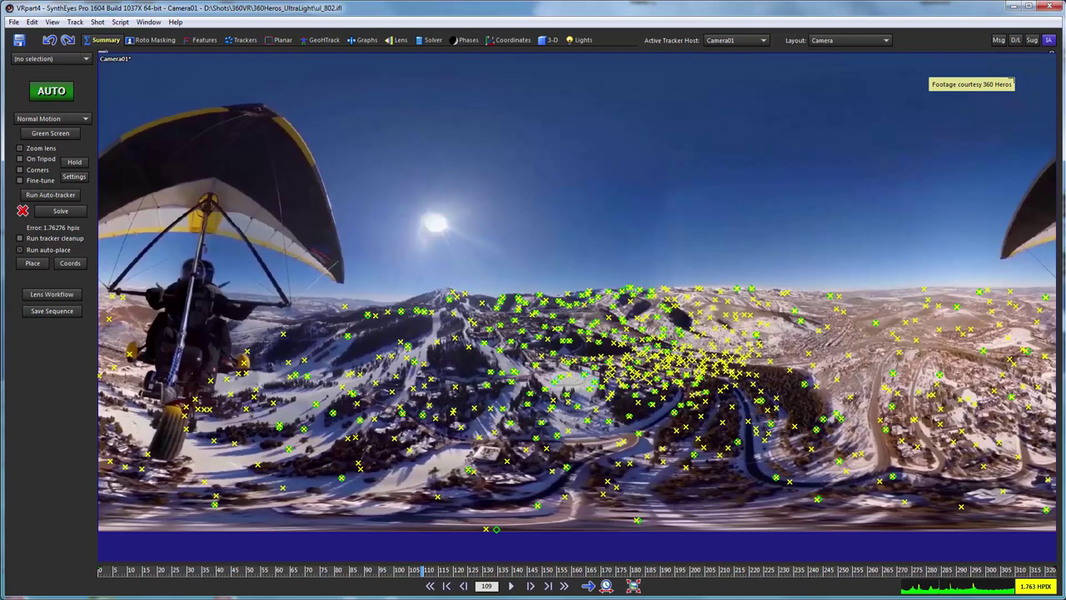
# - Return to the Coordinates workspace and check the camera's alignment with its path at frame 67
pyautogui.click(510, 40)
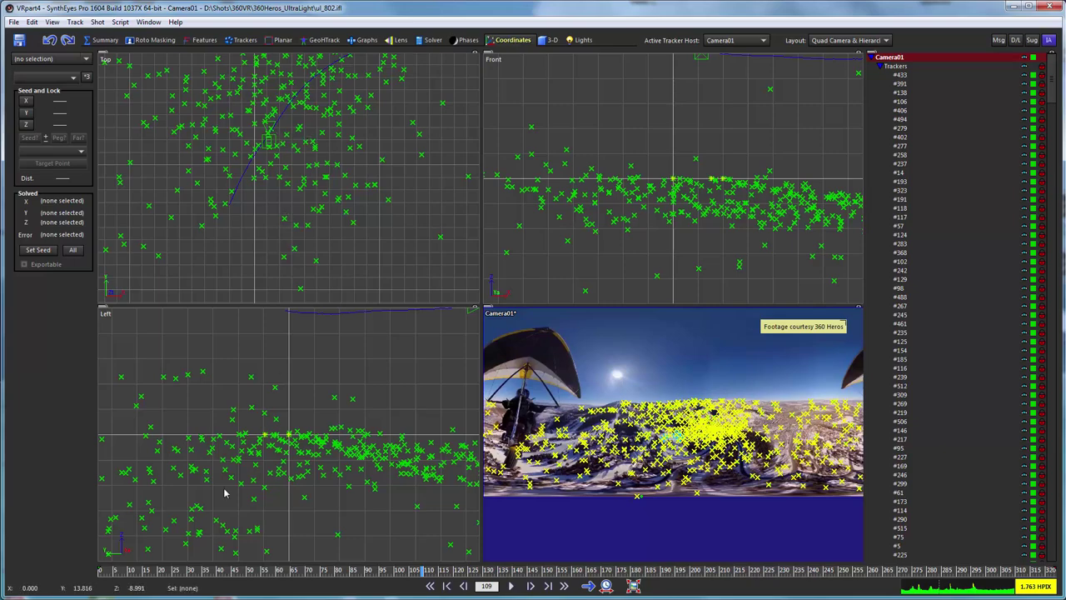
pyautogui.moveTo(132, 574); pyautogui.dragTo(298, 571)
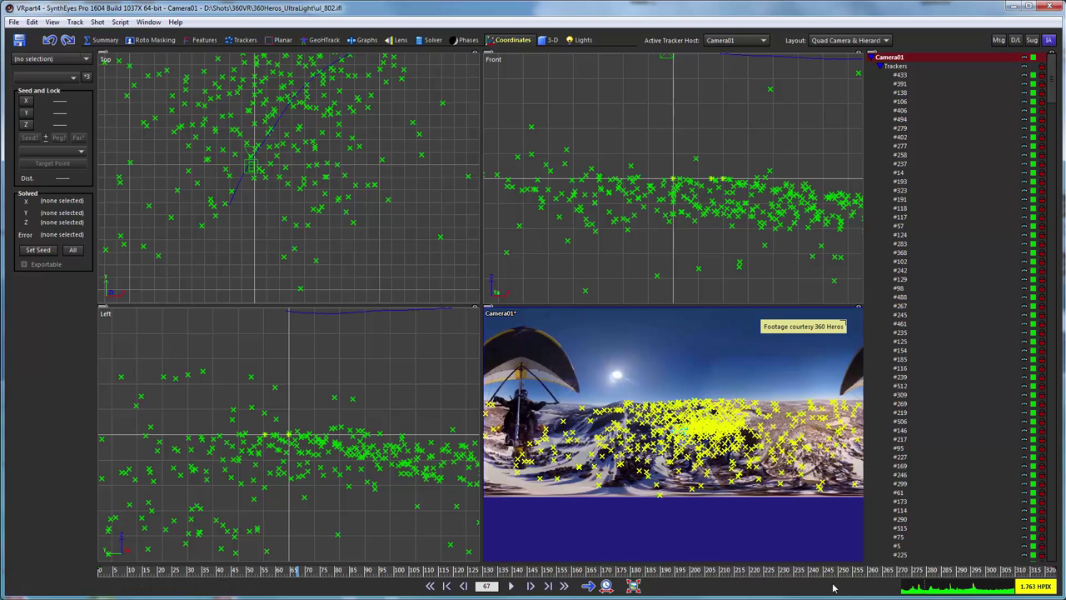